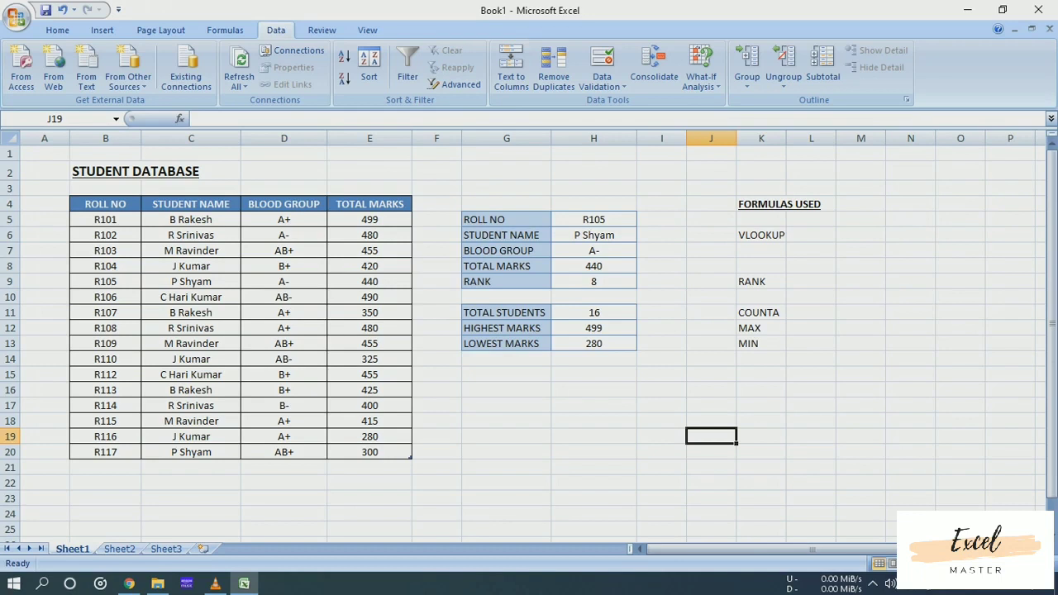
- Review the functions listed under Formulas Used: VLOOKUP, RANK, COUNTA, MAX and MIN
{"action": "left_click", "coordinate": [761, 235]}
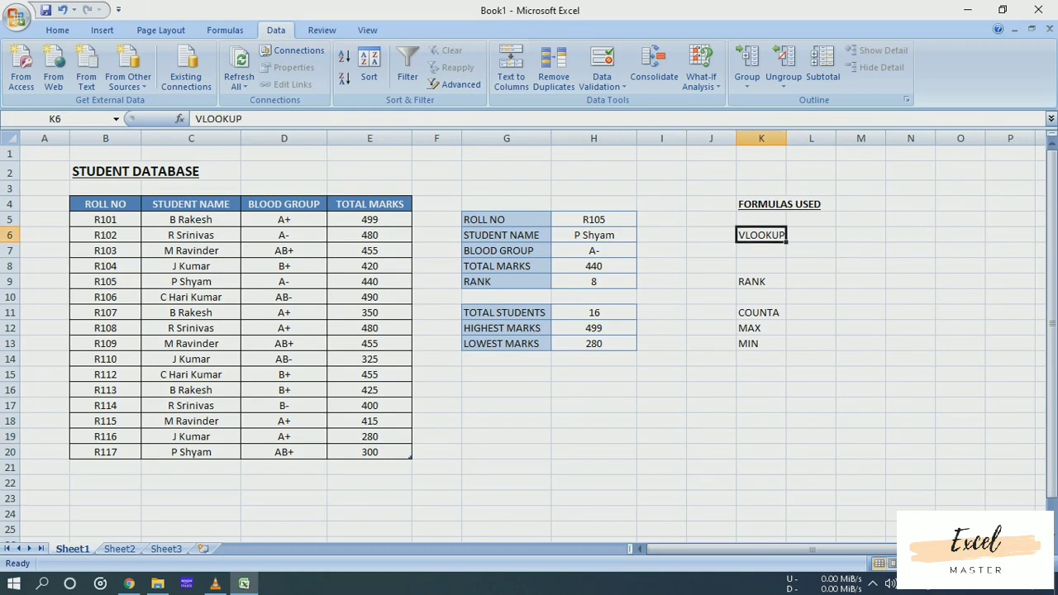
{"action": "left_click", "coordinate": [762, 282]}
{"action": "left_click", "coordinate": [761, 312]}
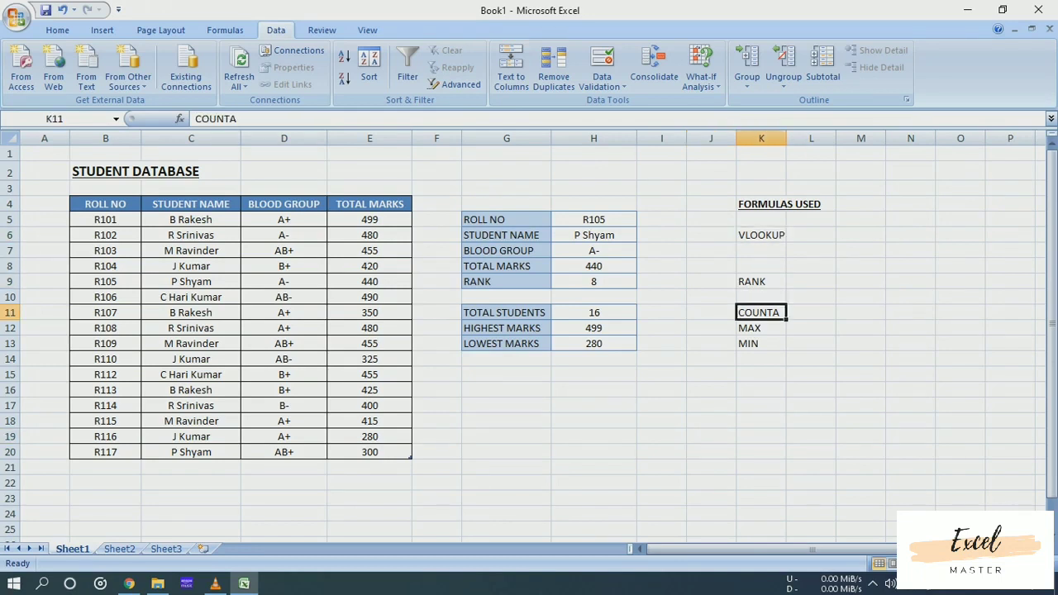
{"action": "left_click", "coordinate": [761, 328]}
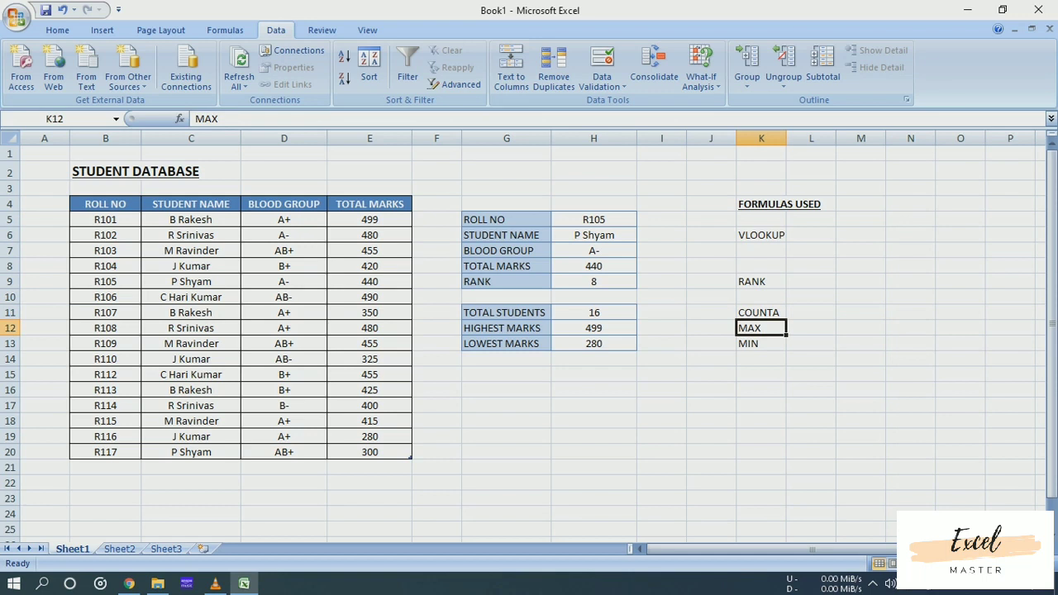
{"action": "left_click", "coordinate": [762, 344]}
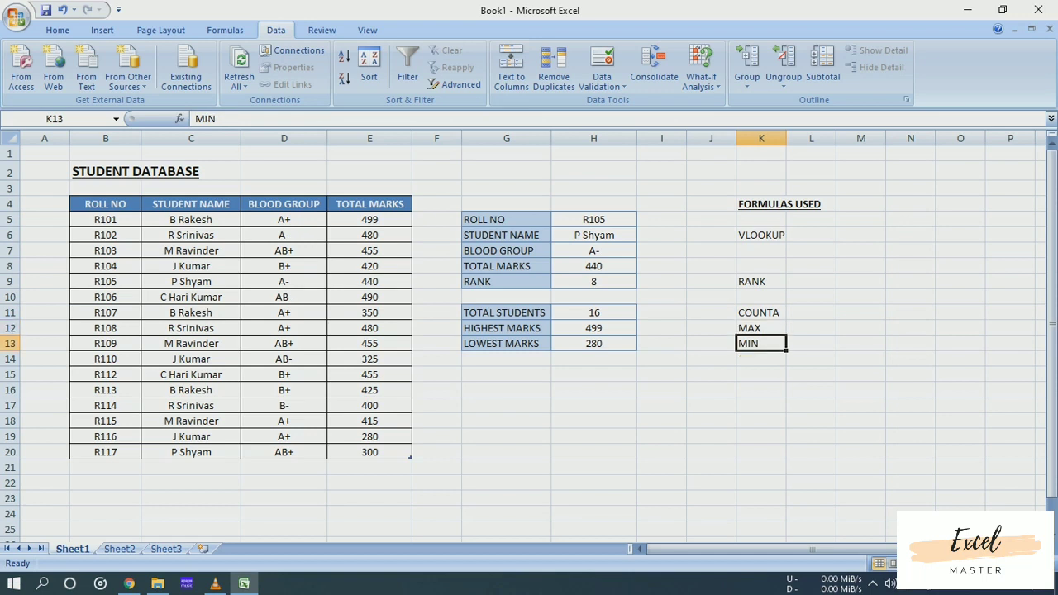
- Browse the roll number drop-down list in cell H5 and choose R113
{"action": "left_click", "coordinate": [594, 219]}
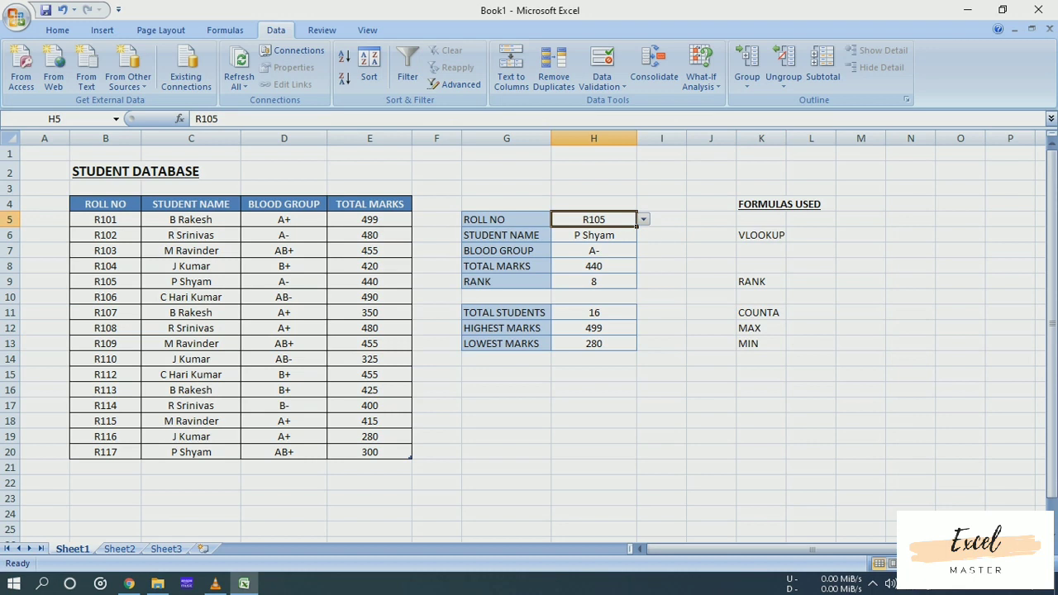
{"action": "left_click", "coordinate": [643, 219]}
{"action": "left_click", "coordinate": [643, 233]}
{"action": "left_click", "coordinate": [643, 233]}
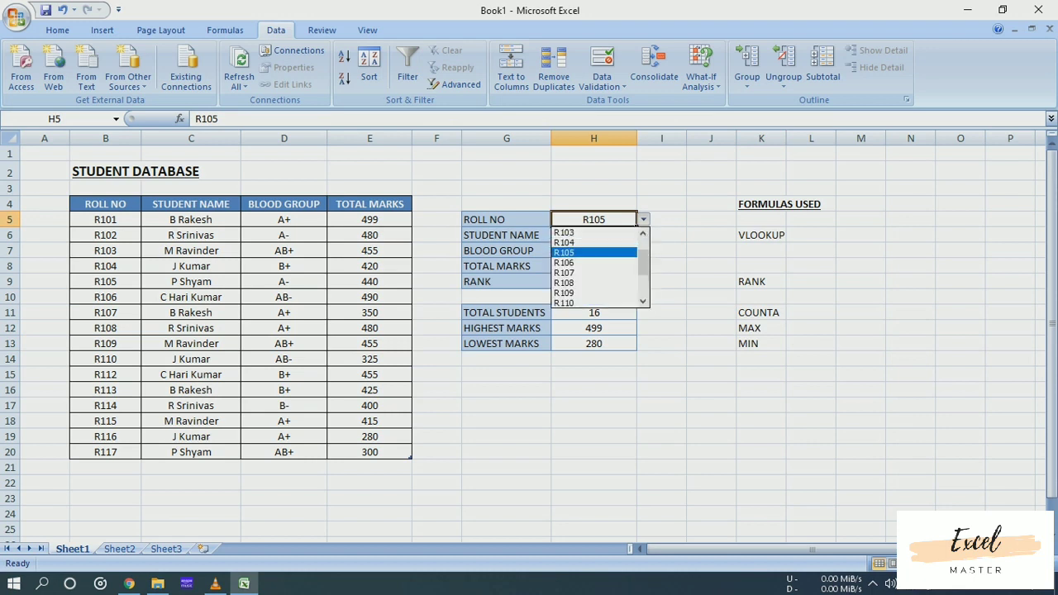
{"action": "left_click", "coordinate": [643, 233]}
{"action": "left_click", "coordinate": [643, 233]}
{"action": "left_click", "coordinate": [643, 302]}
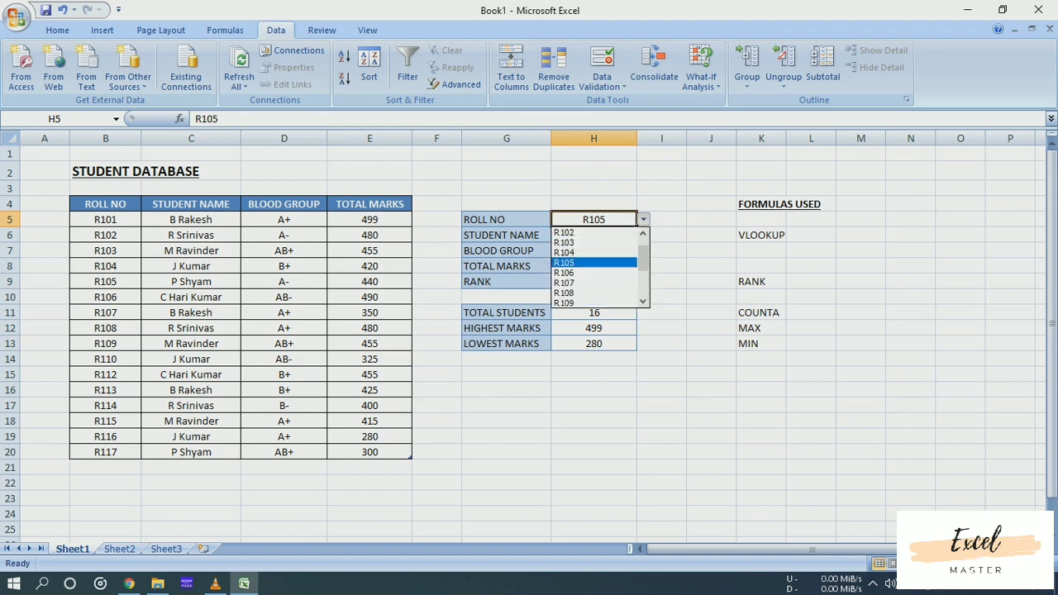
{"action": "left_click", "coordinate": [643, 302]}
{"action": "left_click", "coordinate": [643, 302]}
{"action": "left_click", "coordinate": [643, 302]}
{"action": "left_click", "coordinate": [643, 302]}
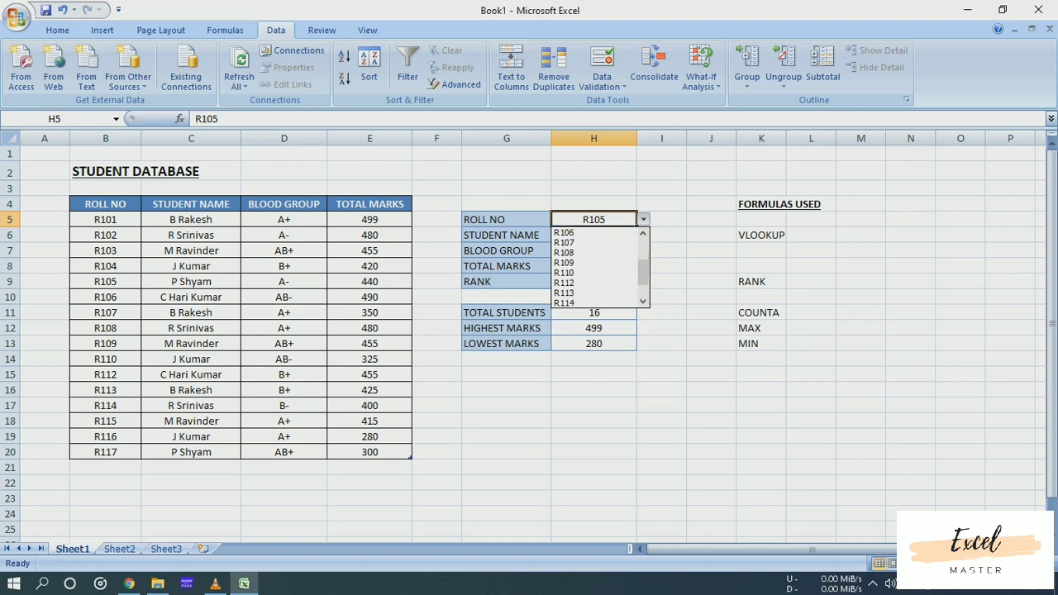
{"action": "left_click", "coordinate": [643, 302]}
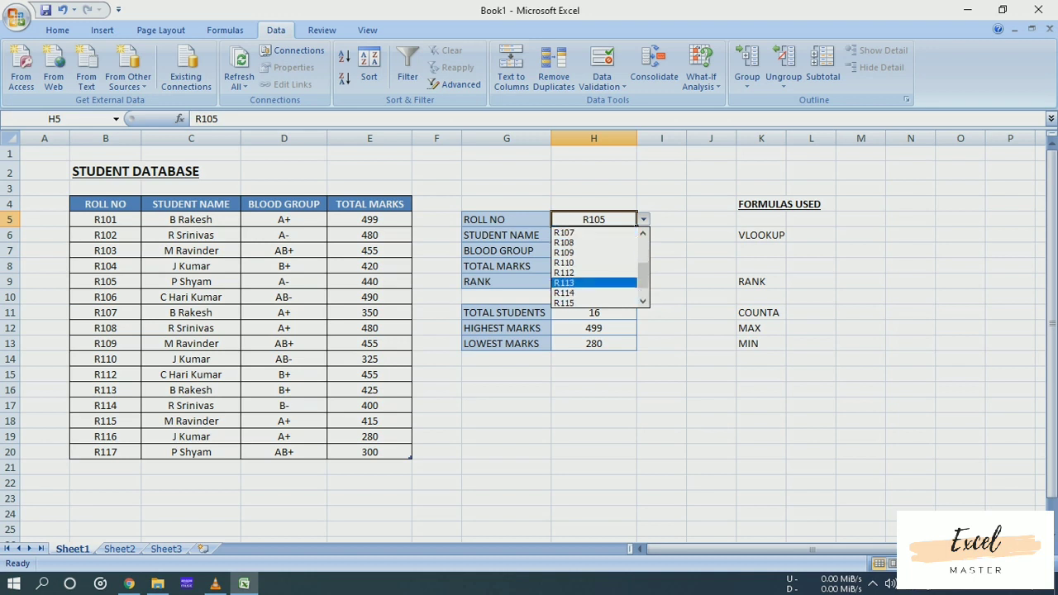
{"action": "left_click", "coordinate": [593, 283]}
- Compare the student name and rank lookup results in column H with the R113 row of the student table
{"action": "left_click", "coordinate": [593, 235]}
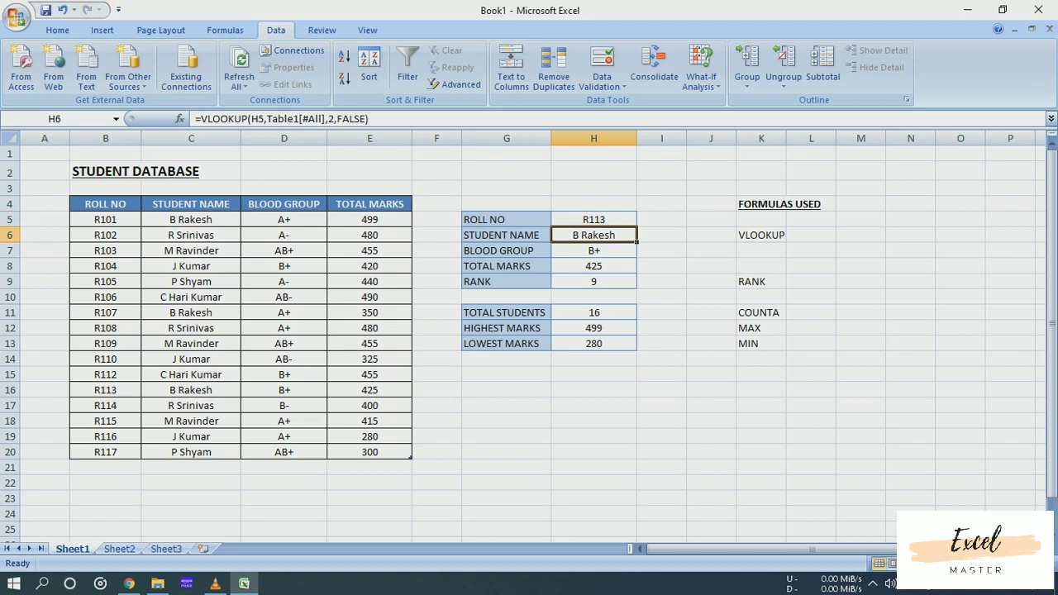
{"action": "left_click_drag", "start_coordinate": [105, 391], "coordinate": [369, 391]}
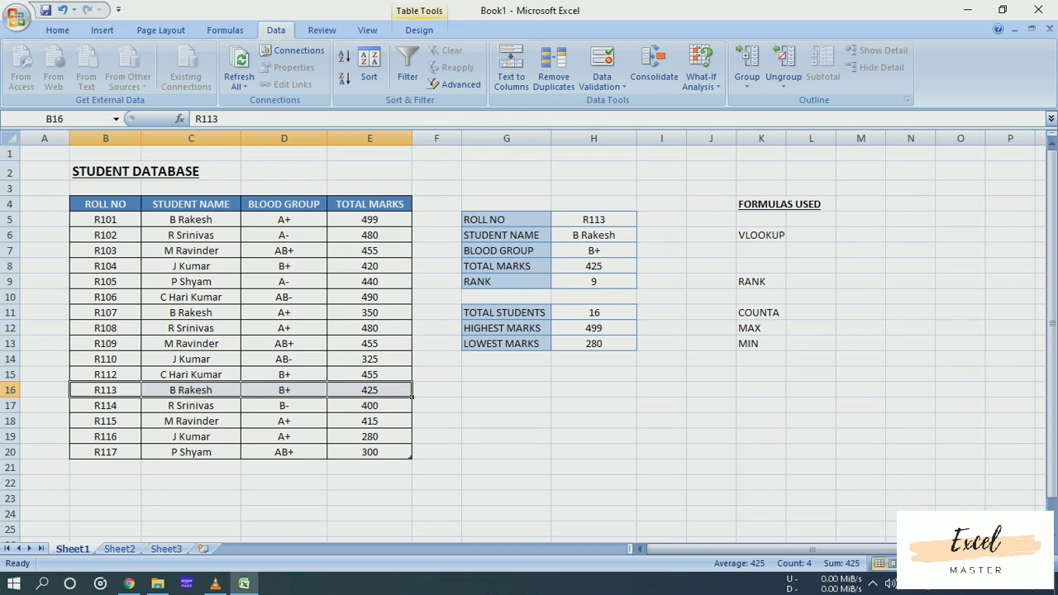
{"action": "left_click", "coordinate": [594, 282]}
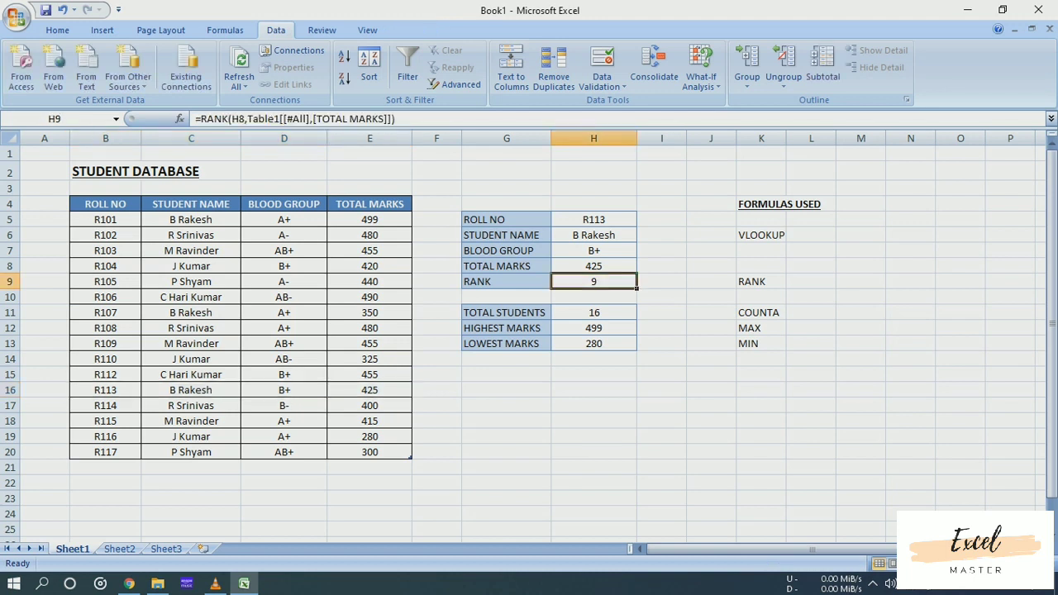
{"action": "left_click", "coordinate": [661, 390]}
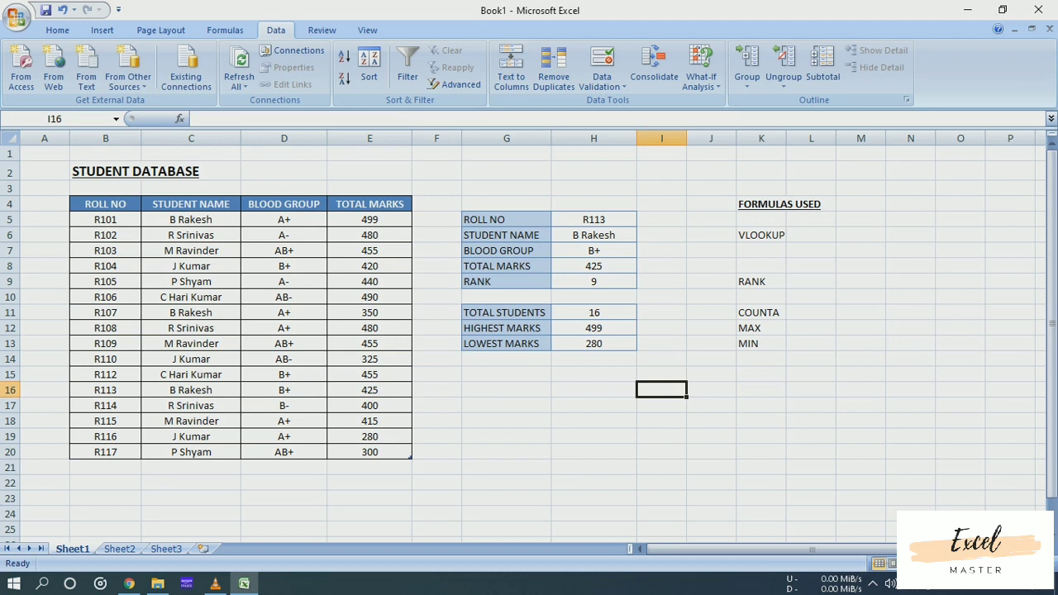
- Clear the contents of the result cells H5:H13 beside the roll number to lowest marks labels
{"action": "left_click_drag", "start_coordinate": [593, 236], "coordinate": [594, 344]}
{"action": "left_click_drag", "start_coordinate": [594, 219], "coordinate": [593, 344]}
{"action": "key", "text": "Delete"}
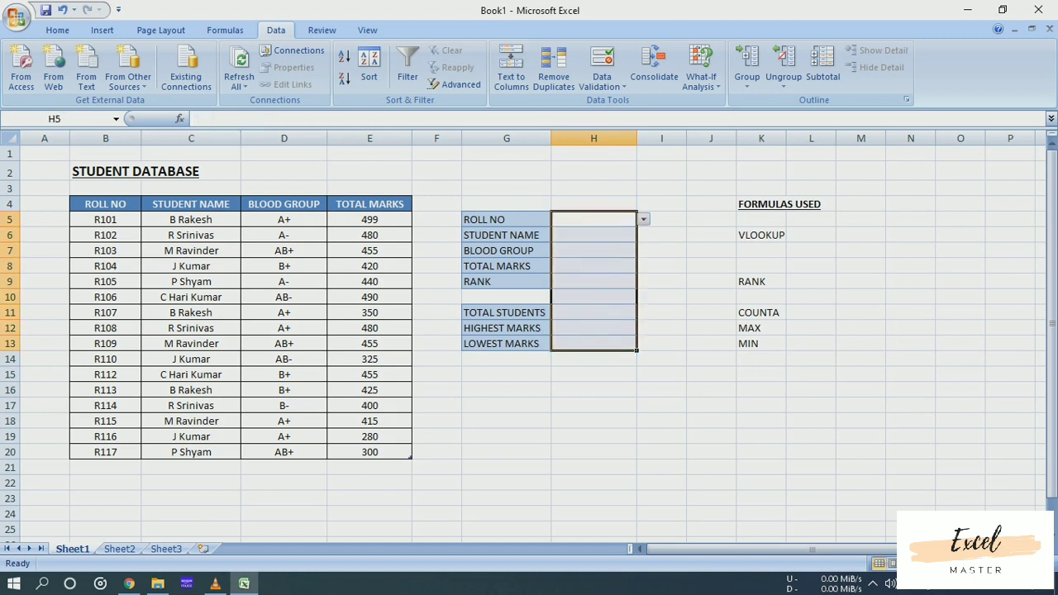
{"action": "left_click", "coordinate": [594, 436]}
- Set the data validation list source of the roll number cell H5 to =$B$5:$B$20
{"action": "left_click", "coordinate": [593, 220]}
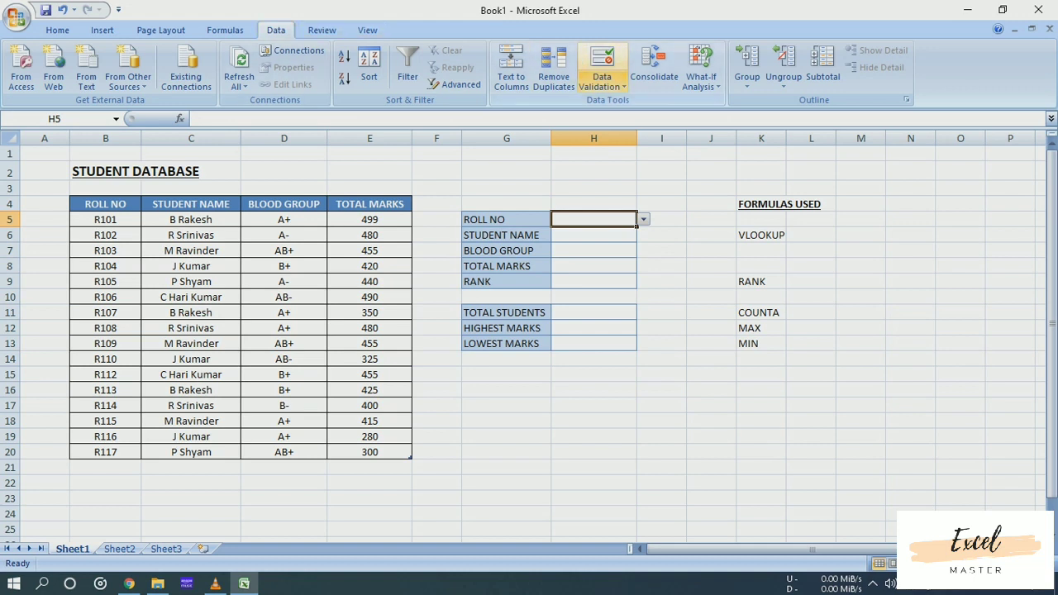
{"action": "left_click", "coordinate": [601, 79]}
{"action": "left_click", "coordinate": [638, 102]}
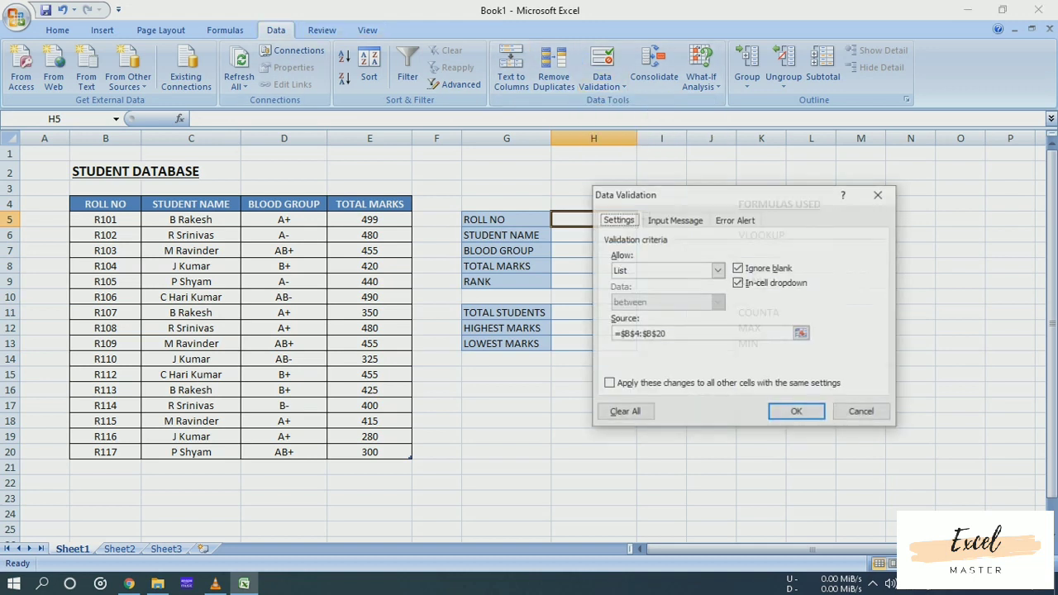
{"action": "key", "text": "ctrl+a"}
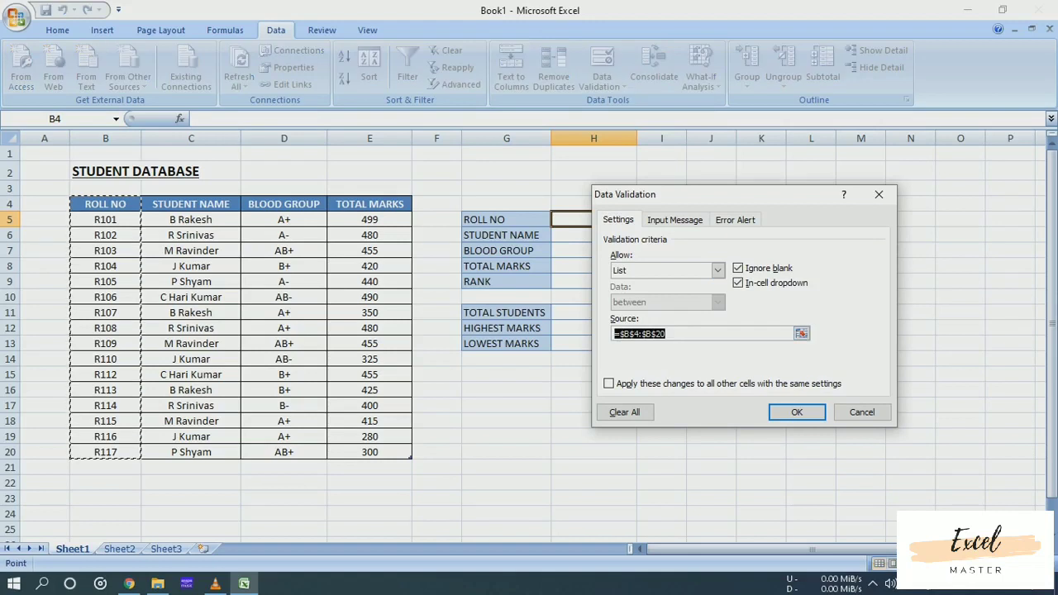
{"action": "key", "text": "BackSpace"}
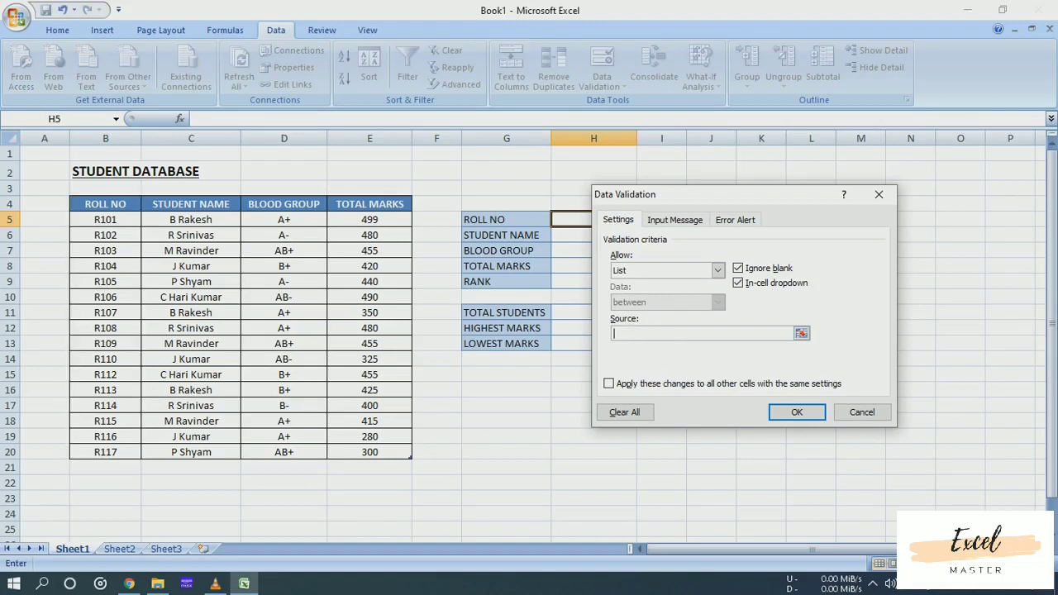
{"action": "left_click_drag", "start_coordinate": [136, 219], "coordinate": [136, 454]}
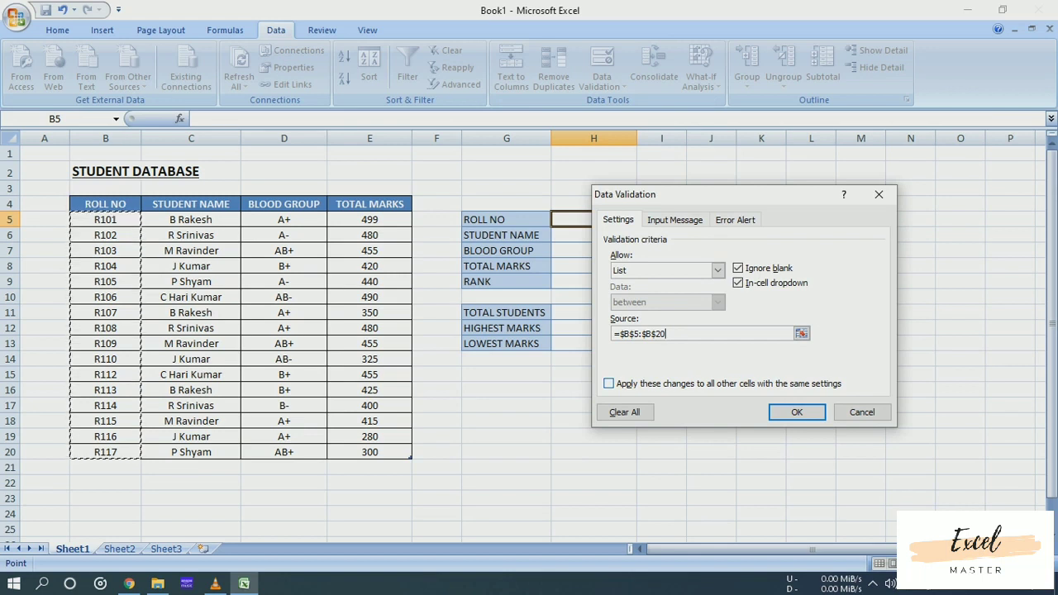
{"action": "left_click", "coordinate": [797, 411]}
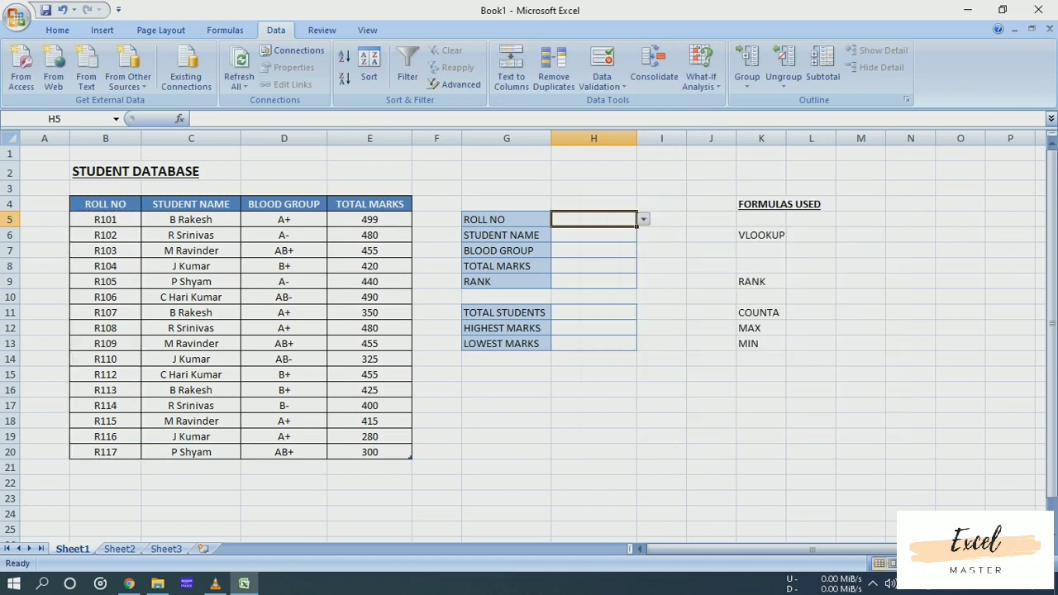
- Test the roll number drop-down in H5 with R107 and R114, and leave it set to R101
{"action": "left_click", "coordinate": [643, 219]}
{"action": "left_click", "coordinate": [593, 292]}
{"action": "left_click", "coordinate": [643, 219]}
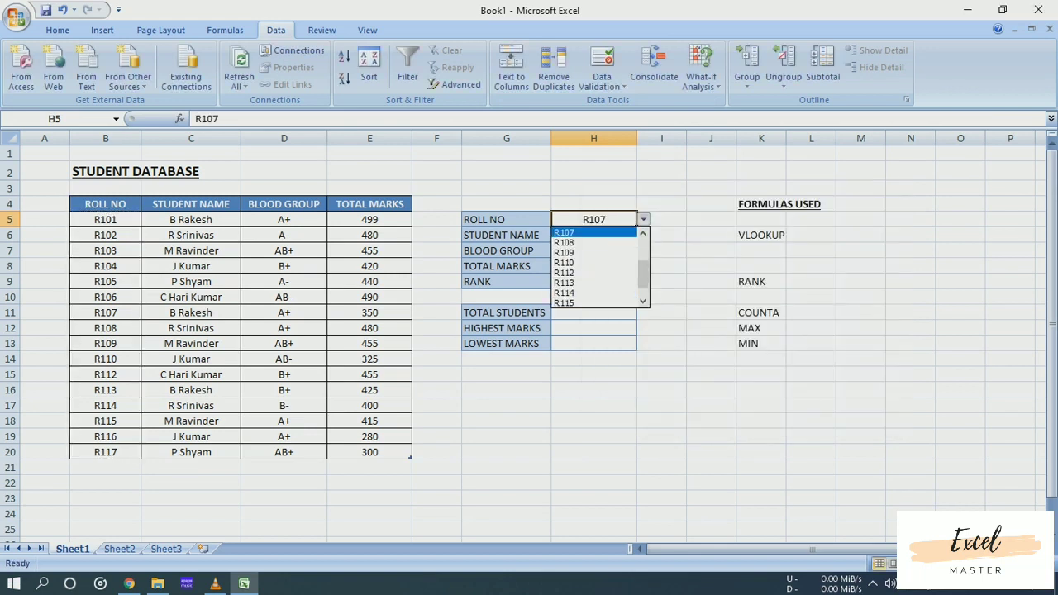
{"action": "left_click", "coordinate": [593, 292]}
{"action": "left_click", "coordinate": [643, 219]}
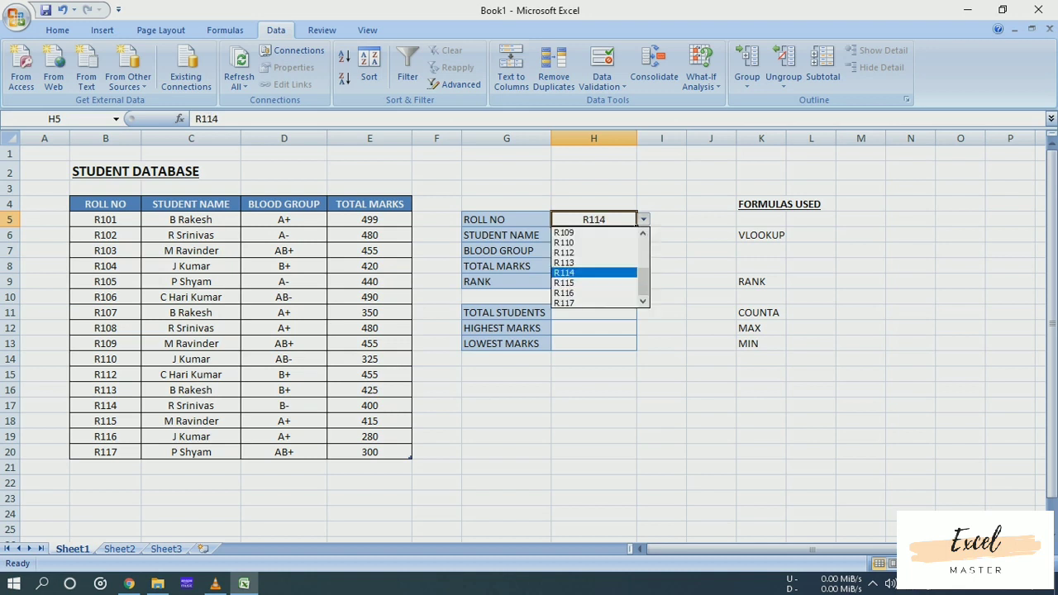
{"action": "scroll", "coordinate": [595, 264], "scroll_direction": "up", "scroll_amount": 3}
{"action": "left_click", "coordinate": [578, 232]}
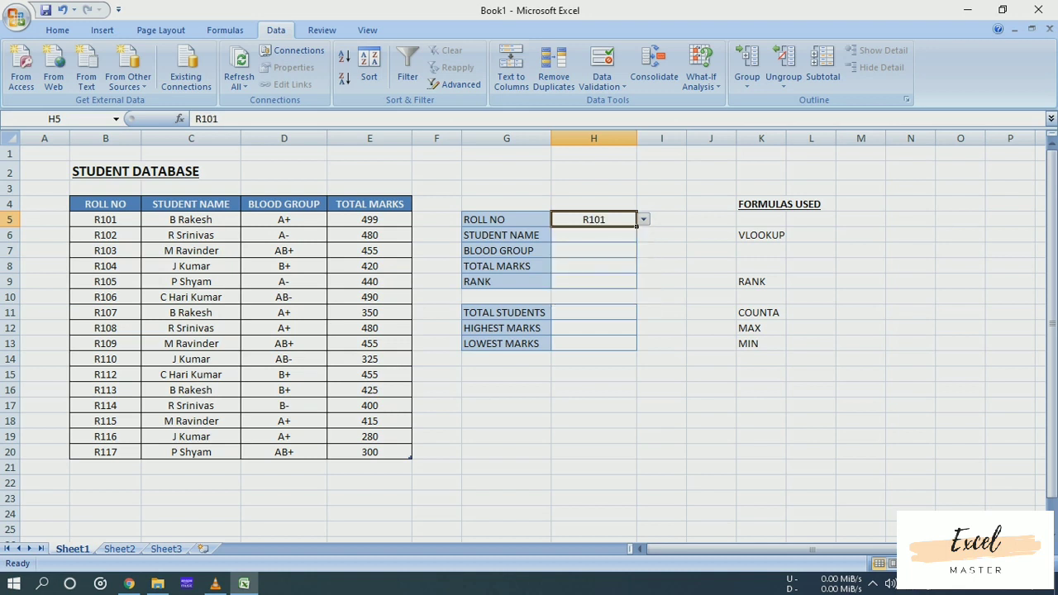
- Enter =VLOOKUP(H5,Table1[#All],2,FALSE) in the student name cell H6 and check the result against the table's first student
{"action": "left_click", "coordinate": [594, 234]}
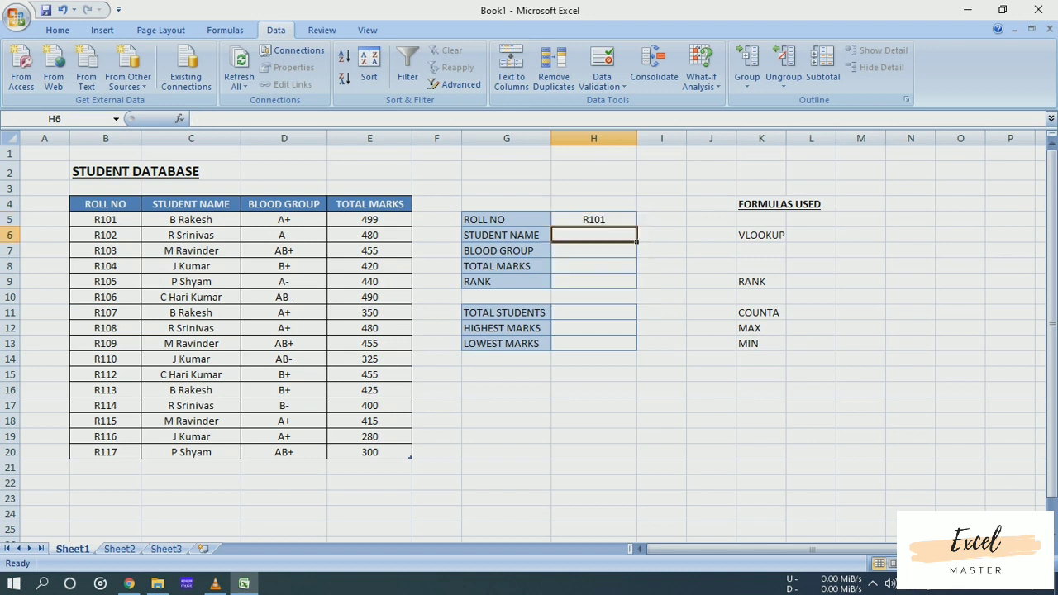
{"action": "type", "text": "="}
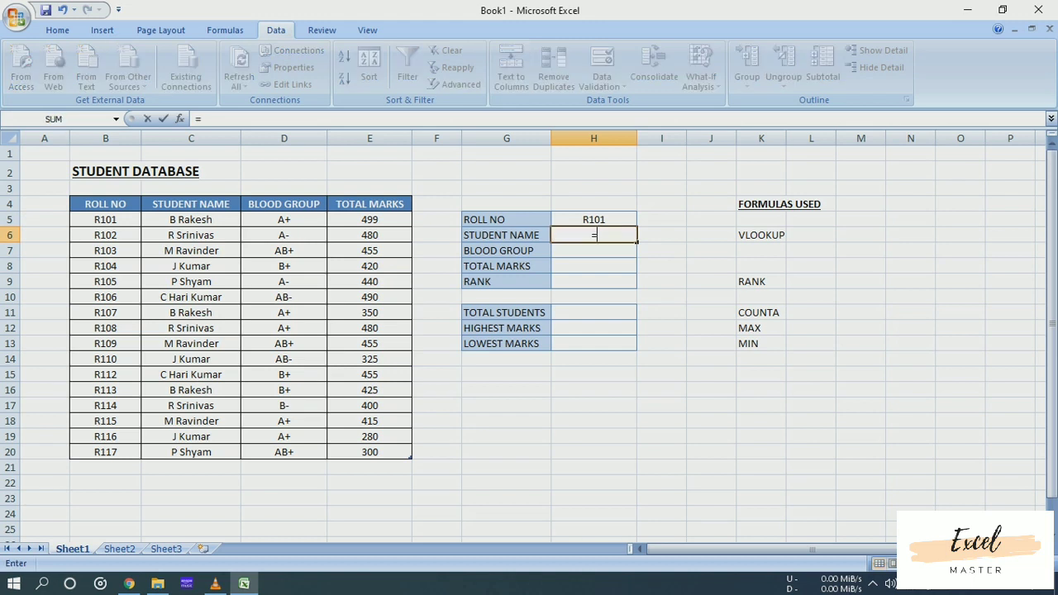
{"action": "type", "text": "VLOOKUP"}
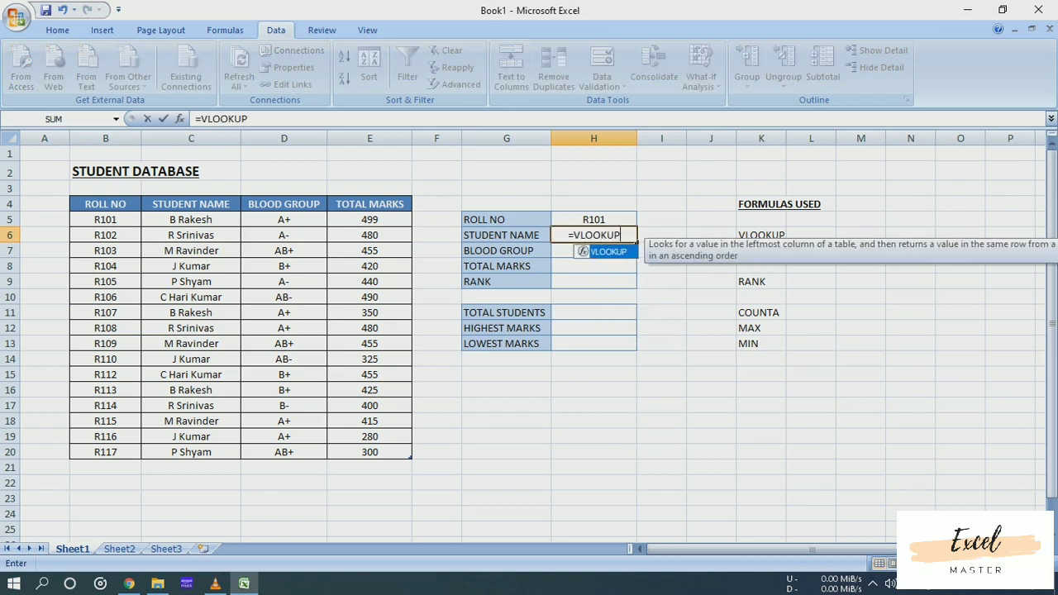
{"action": "type", "text": "("}
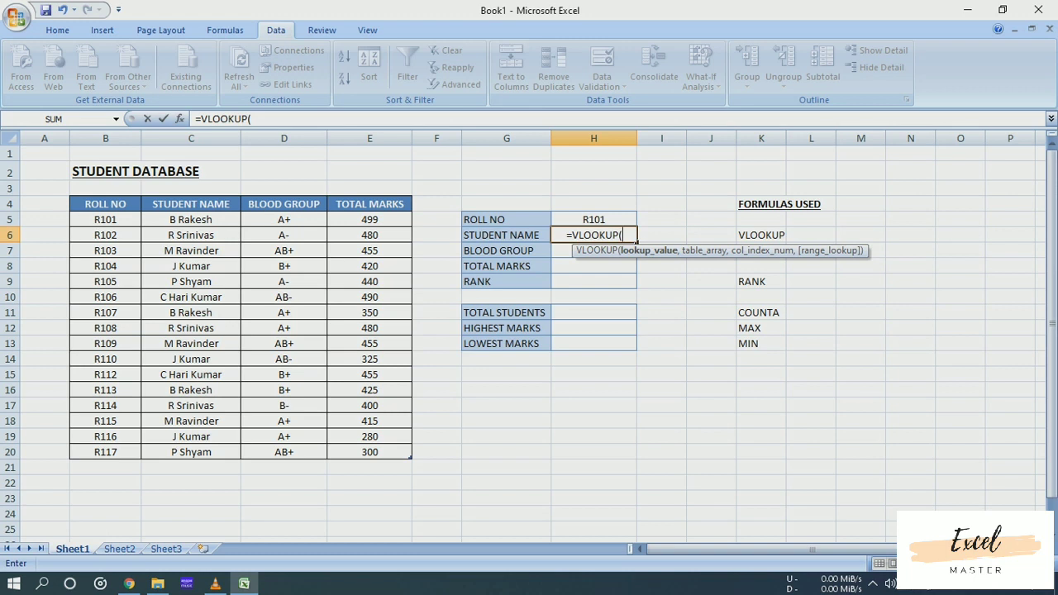
{"action": "key", "text": "Up"}
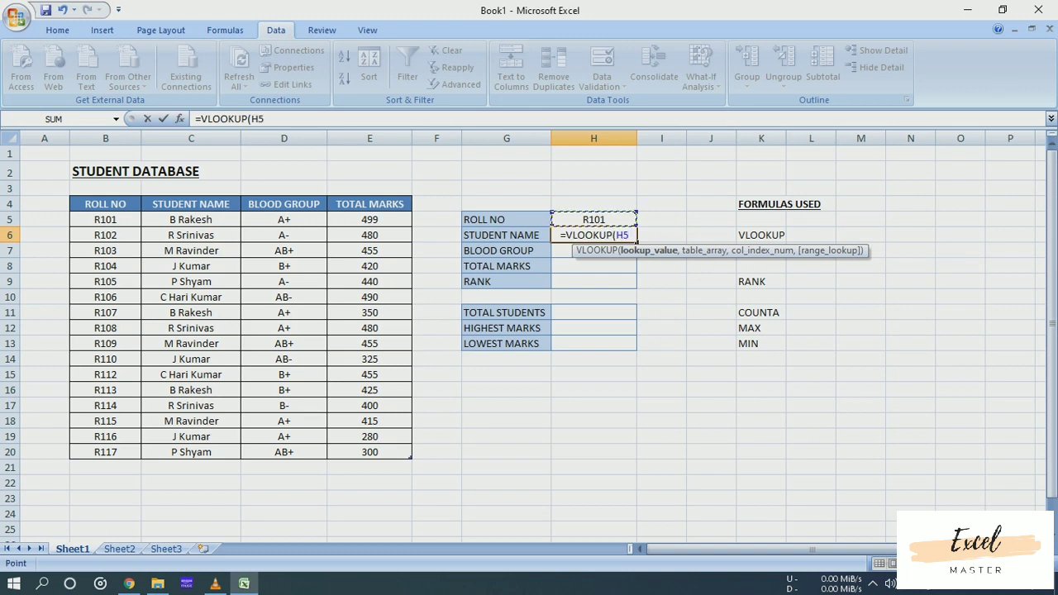
{"action": "type", "text": ","}
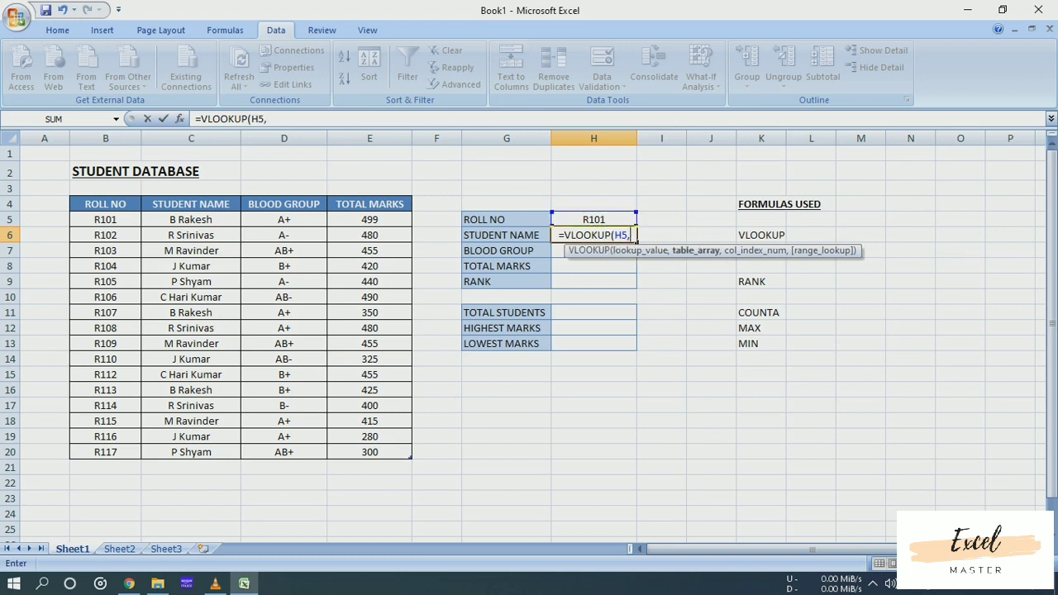
{"action": "left_click_drag", "start_coordinate": [91, 204], "coordinate": [409, 456]}
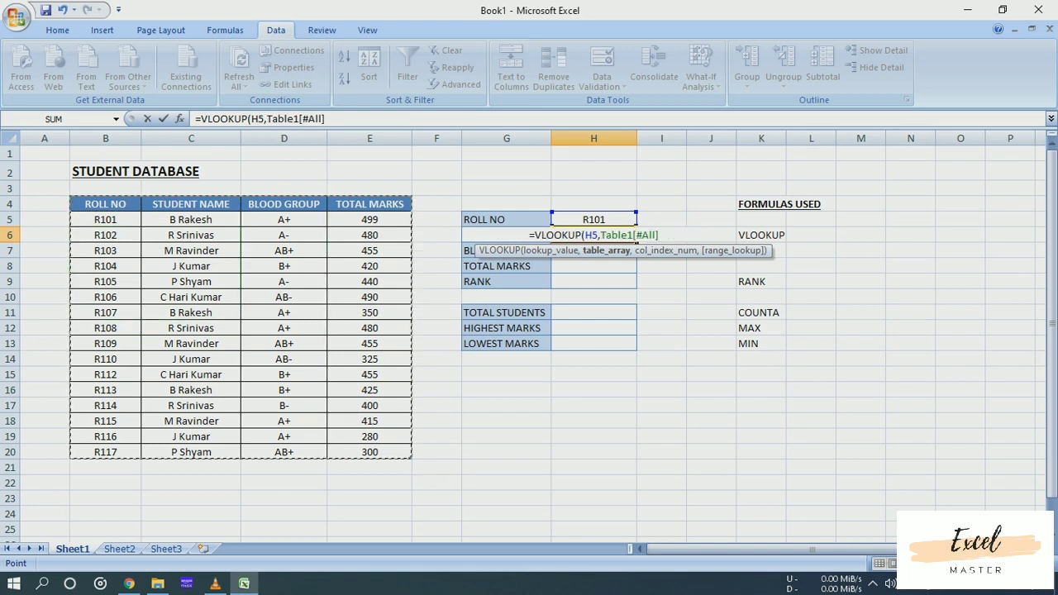
{"action": "type", "text": ","}
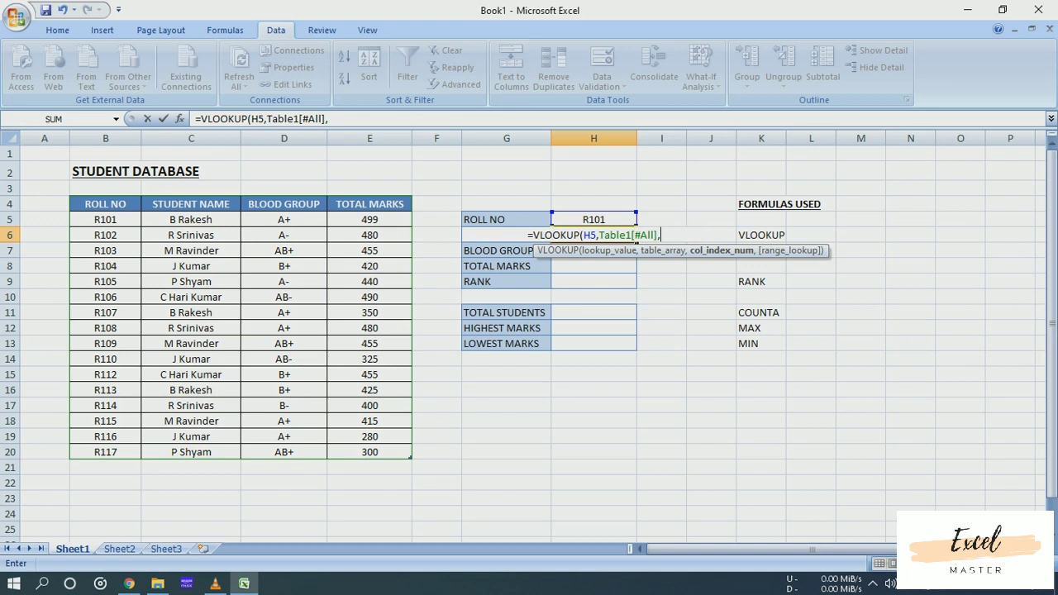
{"action": "type", "text": "2,"}
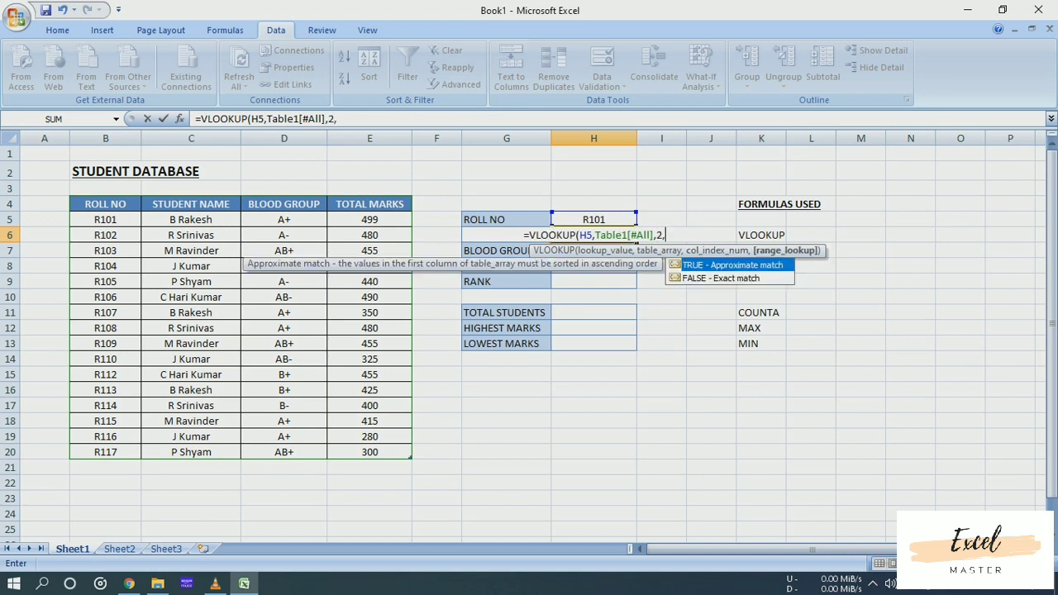
{"action": "type", "text": "FALSE"}
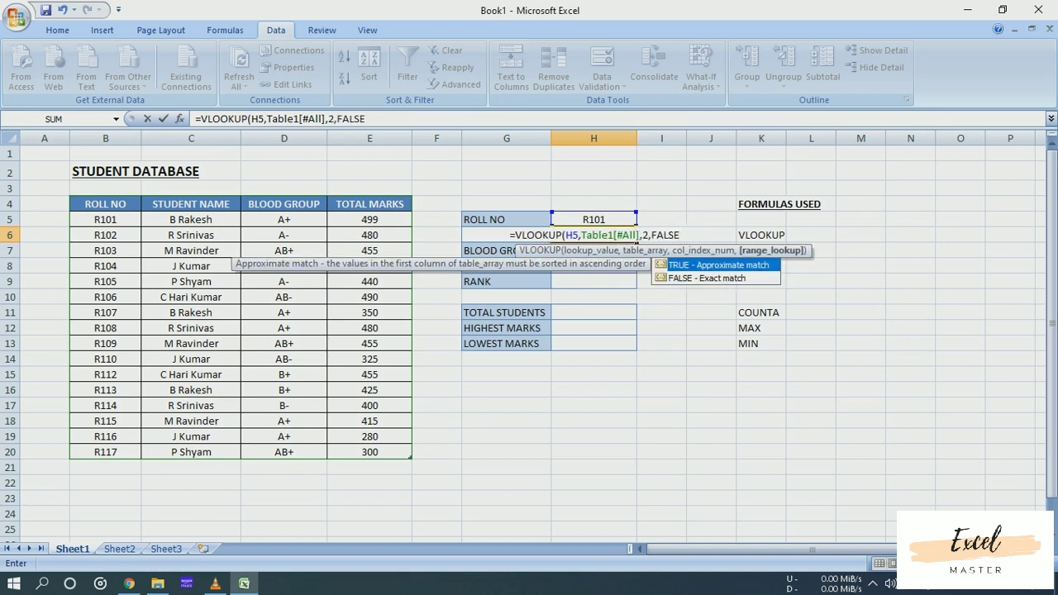
{"action": "type", "text": ")"}
{"action": "key", "text": "Return"}
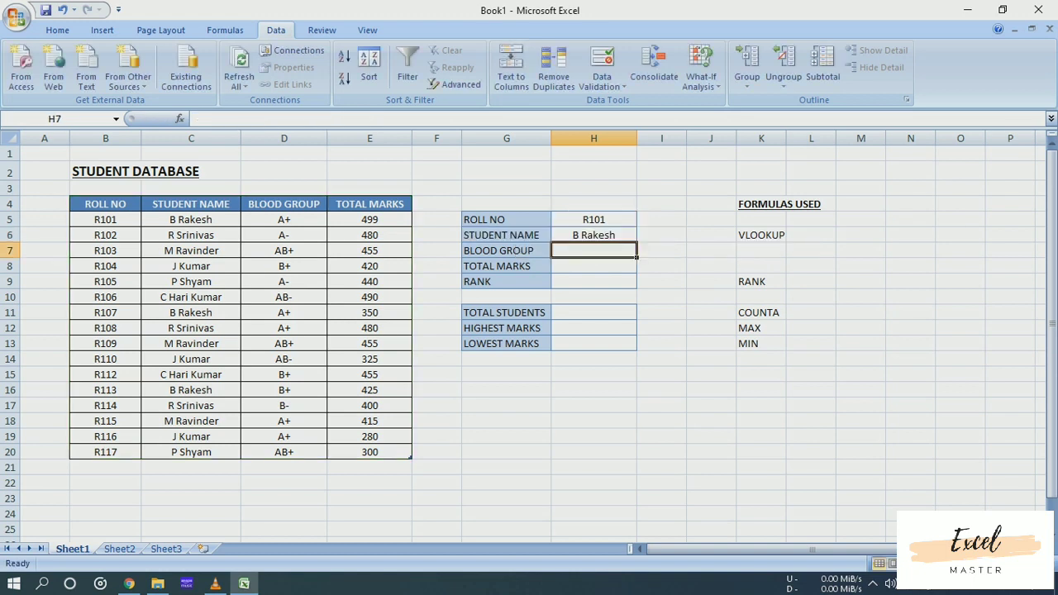
{"action": "left_click", "coordinate": [191, 220]}
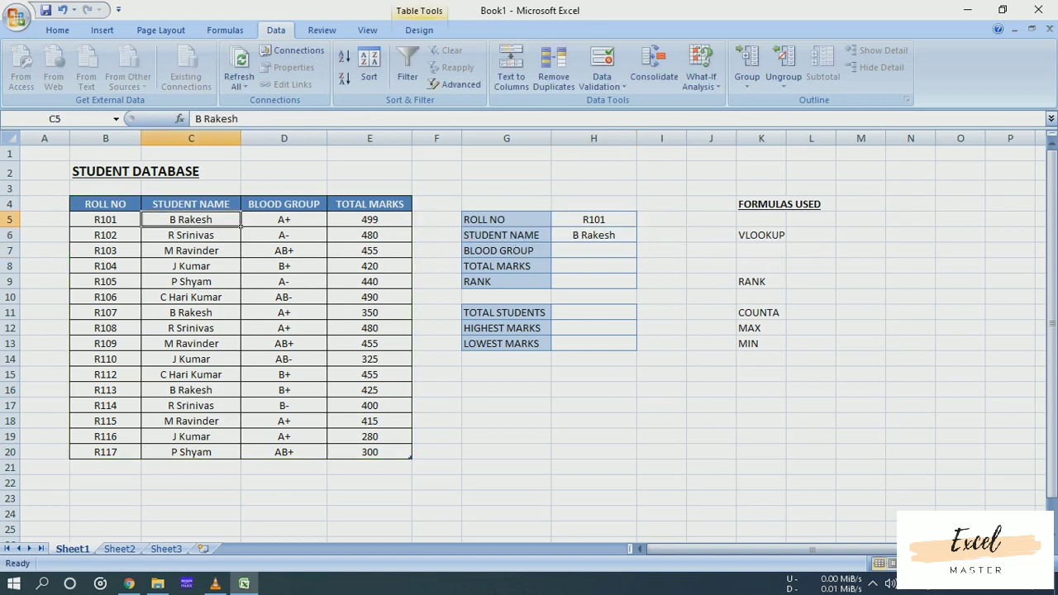
- Set the roll number in H5 to R104 and check the looked-up name in H6 against the table's R104 row
{"action": "left_click", "coordinate": [105, 220]}
{"action": "left_click", "coordinate": [594, 220]}
{"action": "left_click", "coordinate": [644, 220]}
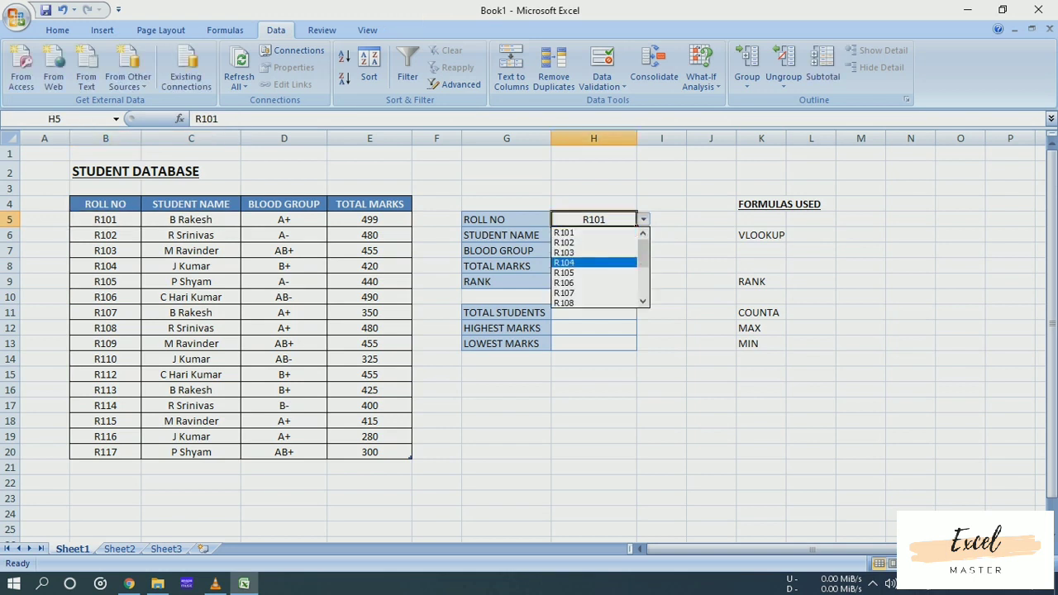
{"action": "left_click", "coordinate": [594, 263]}
{"action": "left_click", "coordinate": [593, 235]}
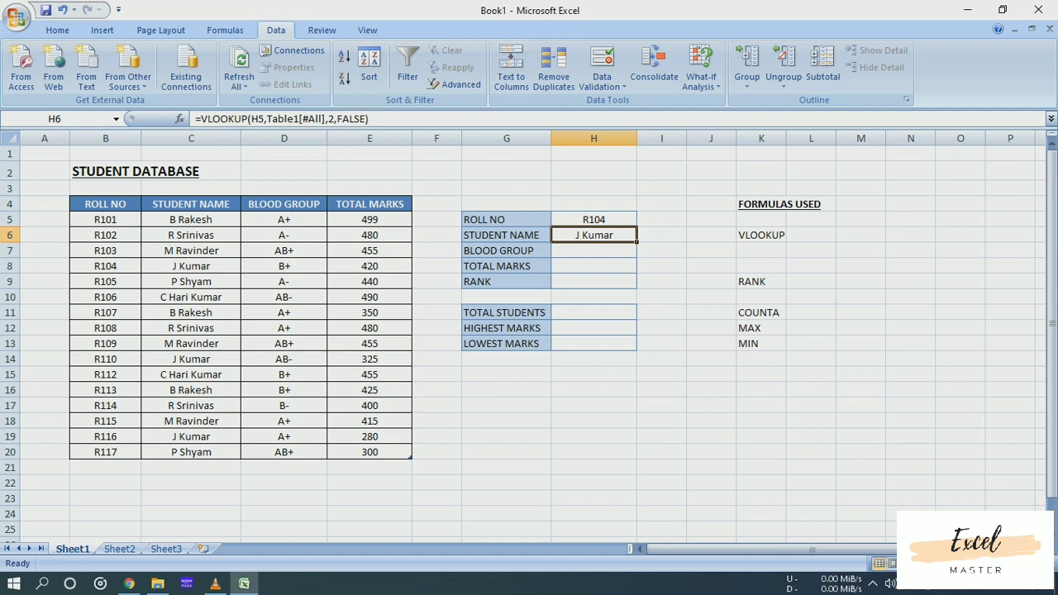
{"action": "left_click", "coordinate": [191, 266]}
{"action": "left_click", "coordinate": [593, 235]}
- Enter =VLOOKUP(H5,Table1[#All],3,FALSE) in the blood group cell H7
{"action": "left_click", "coordinate": [593, 251]}
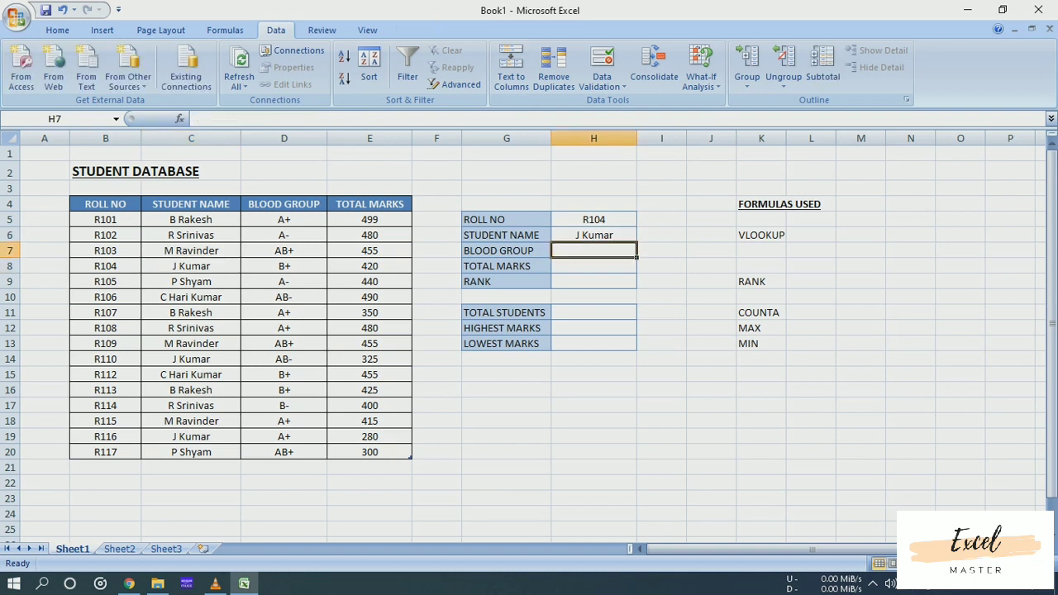
{"action": "type", "text": "=VLOOKUP"}
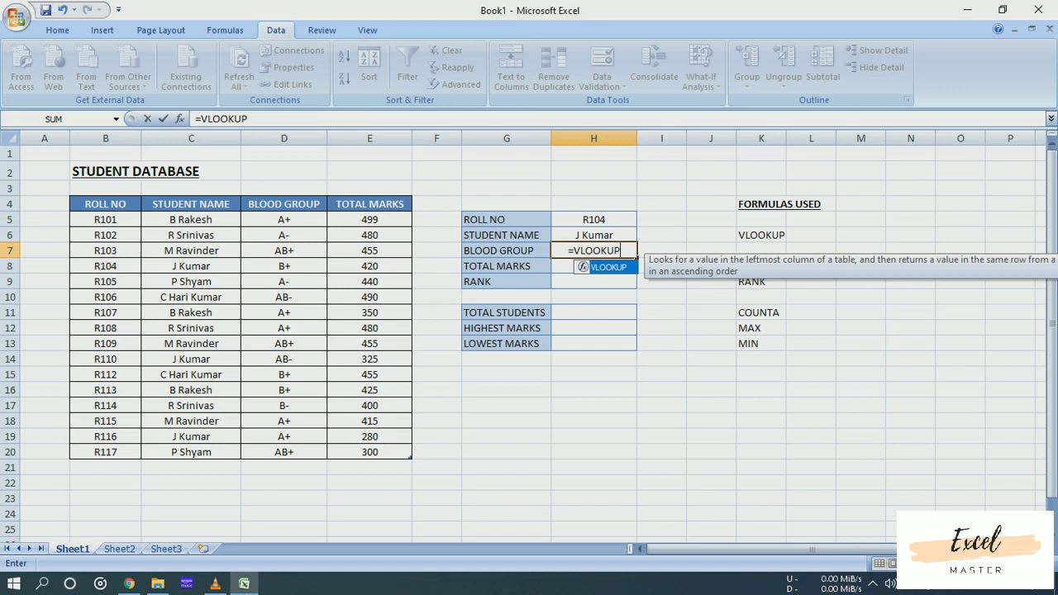
{"action": "type", "text": "("}
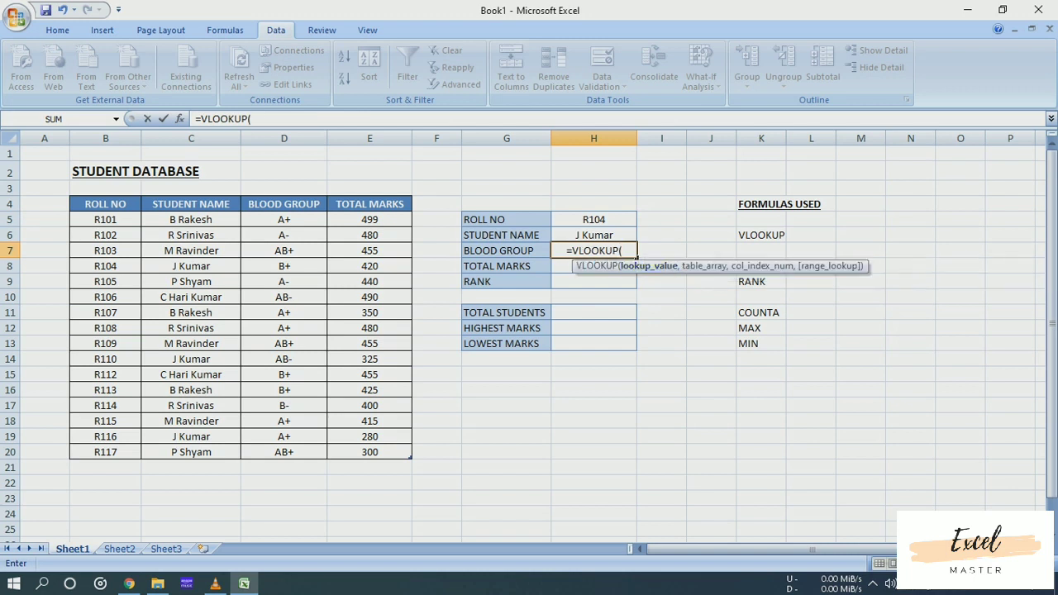
{"action": "type", "text": "H5,"}
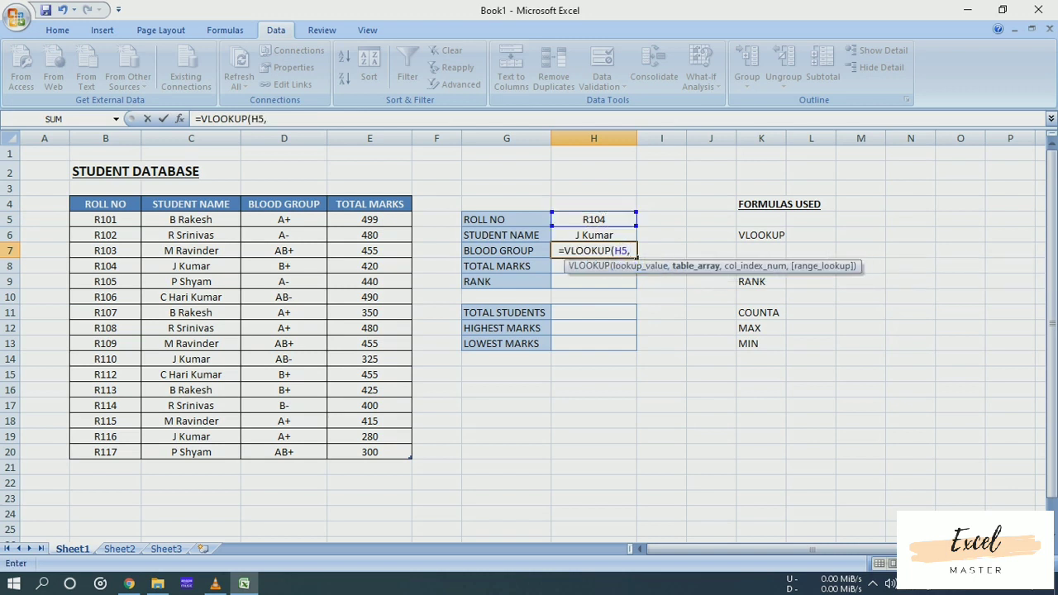
{"action": "left_click_drag", "start_coordinate": [105, 204], "coordinate": [409, 455]}
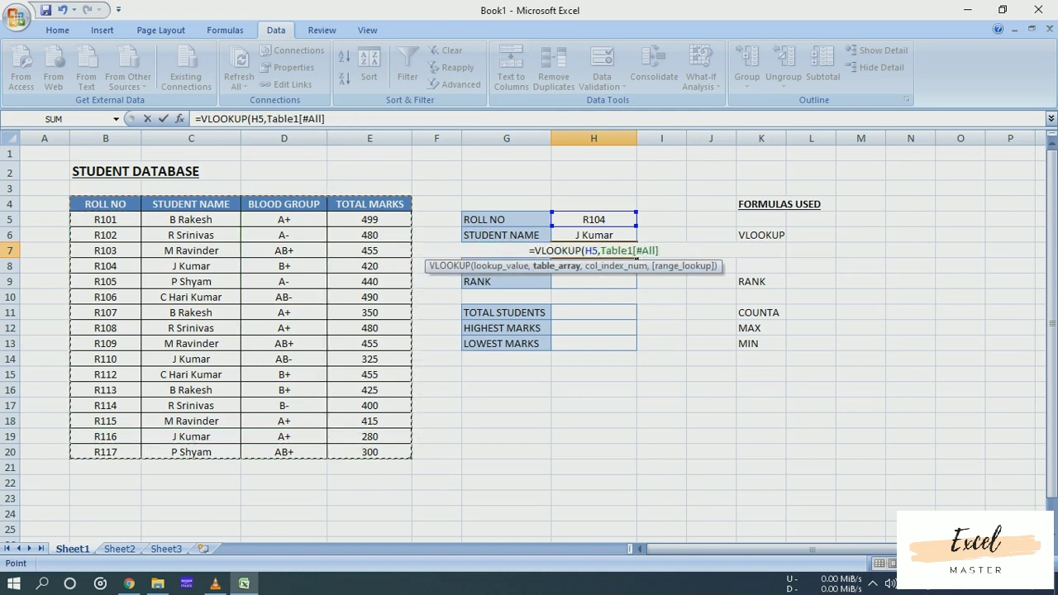
{"action": "type", "text": ","}
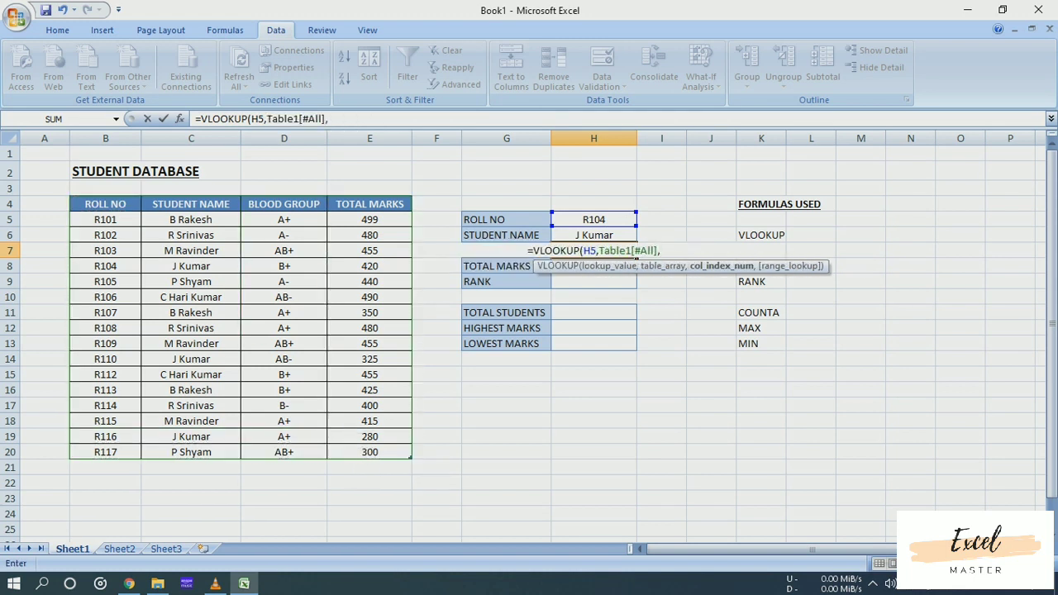
{"action": "type", "text": "3"}
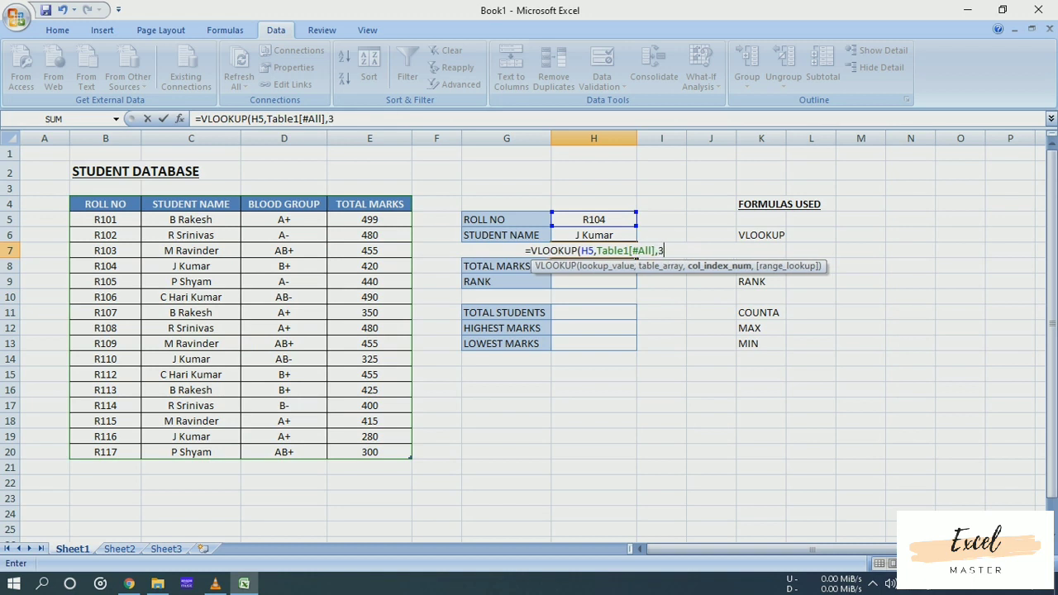
{"action": "type", "text": ",FALSE)"}
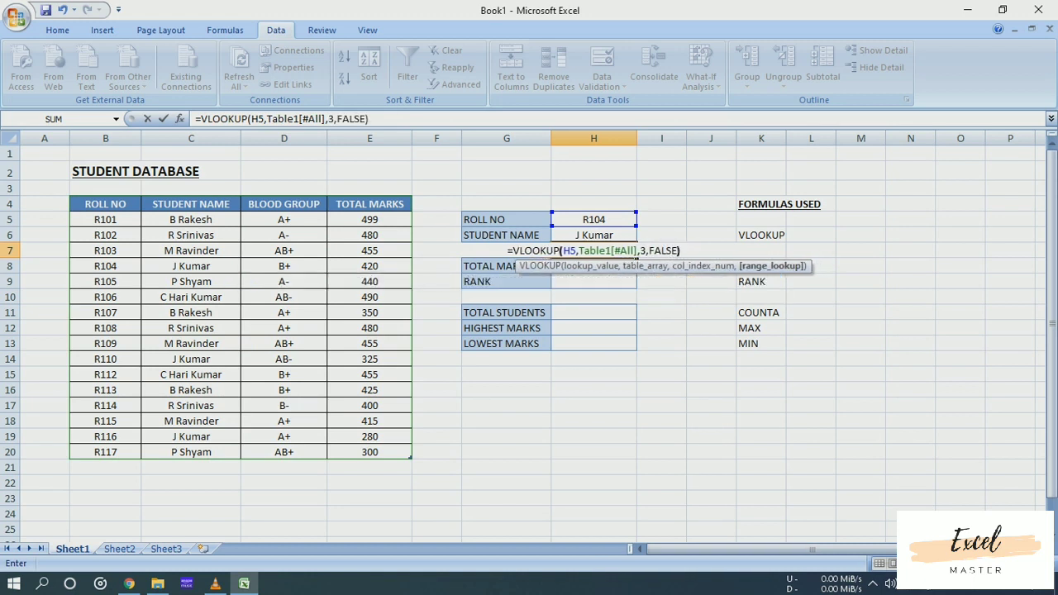
{"action": "key", "text": "Return"}
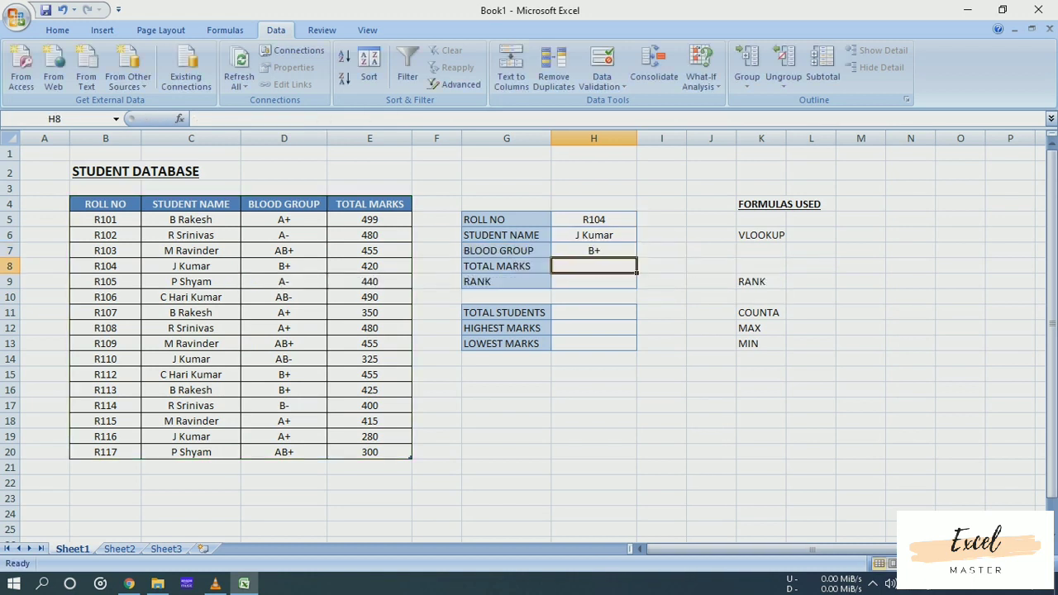
- Enter =VLOOKUP(H5,Table1[#All],4,FALSE) in the total marks cell H8
{"action": "type", "text": "=V"}
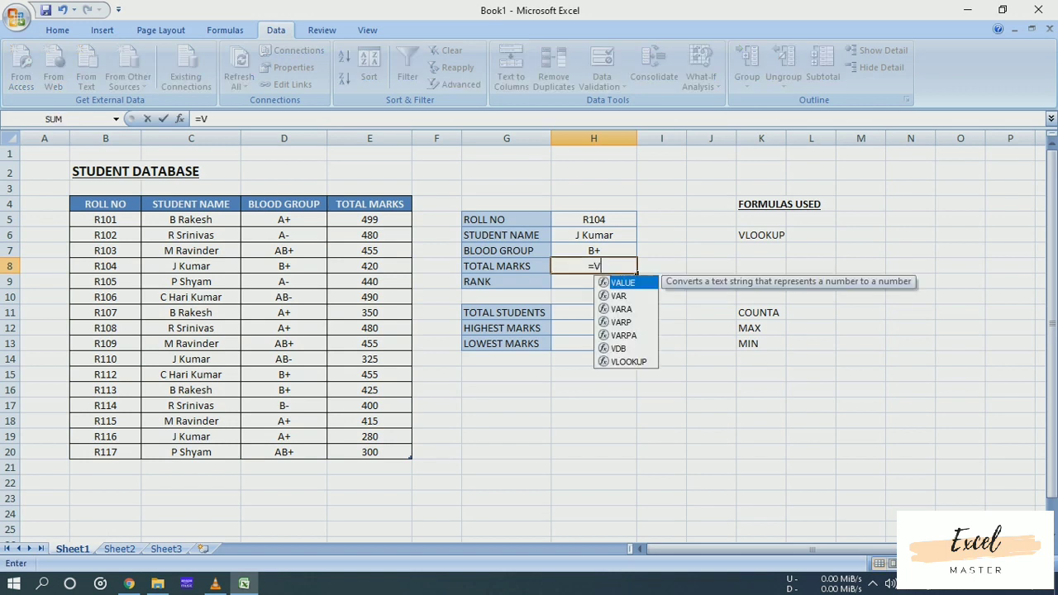
{"action": "type", "text": "LOOKUP("}
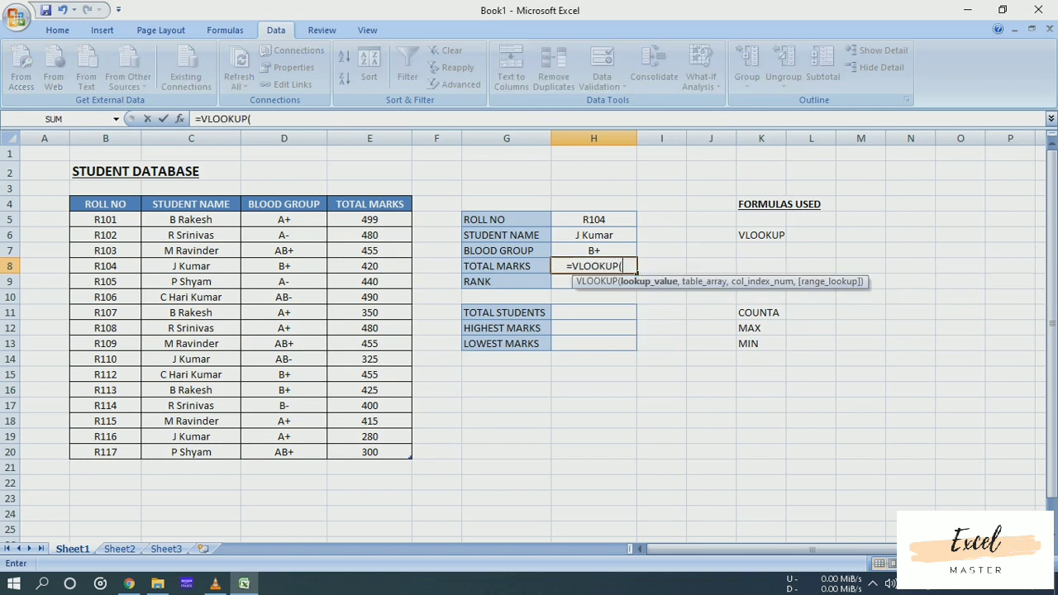
{"action": "type", "text": "H5,"}
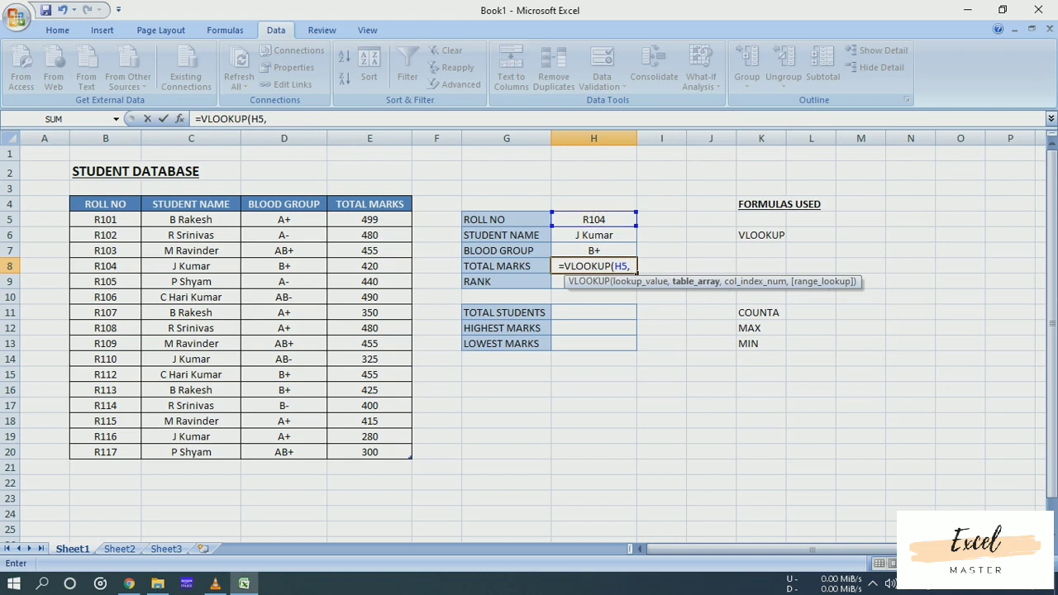
{"action": "left_click_drag", "start_coordinate": [105, 204], "coordinate": [368, 453]}
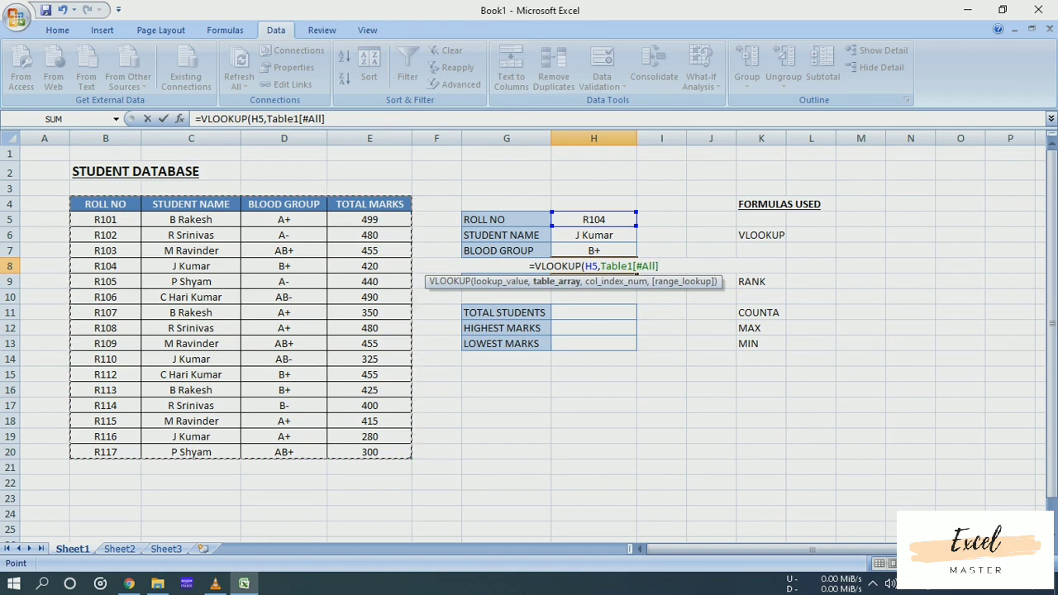
{"action": "type", "text": ",4"}
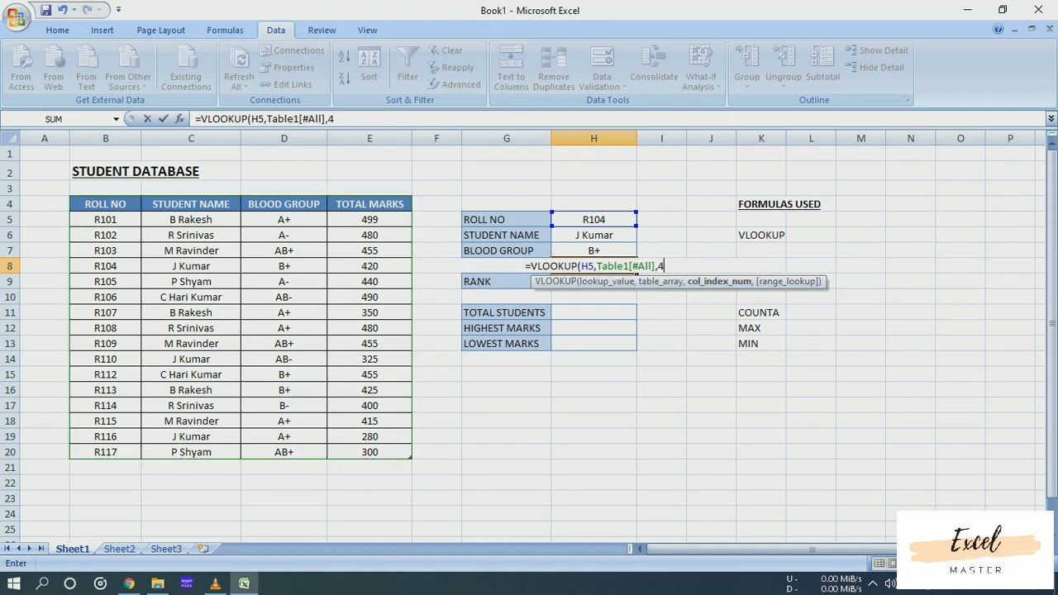
{"action": "type", "text": ",FA"}
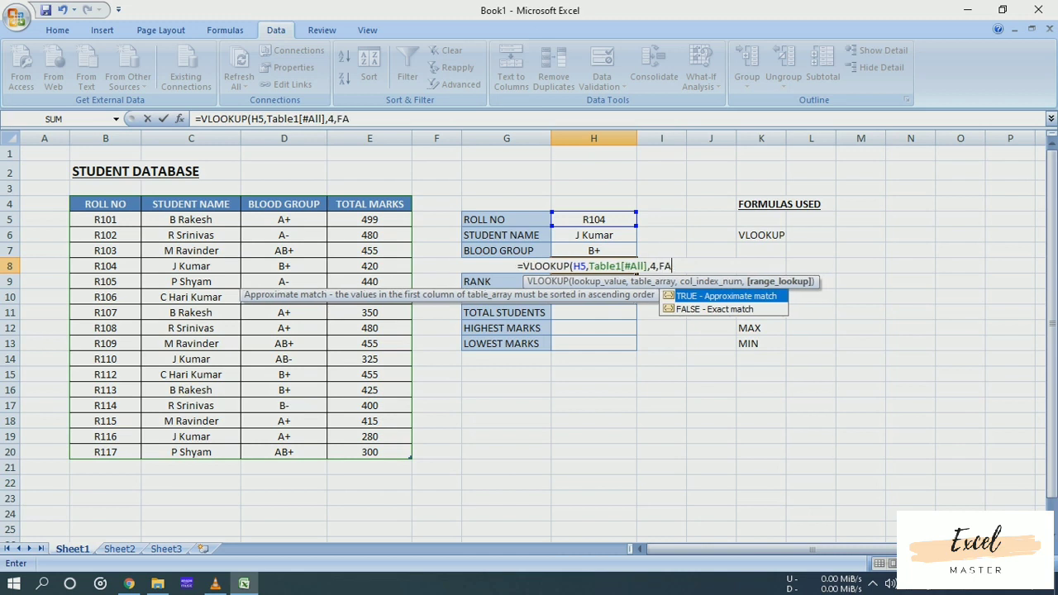
{"action": "type", "text": "LSE)"}
{"action": "key", "text": "Return"}
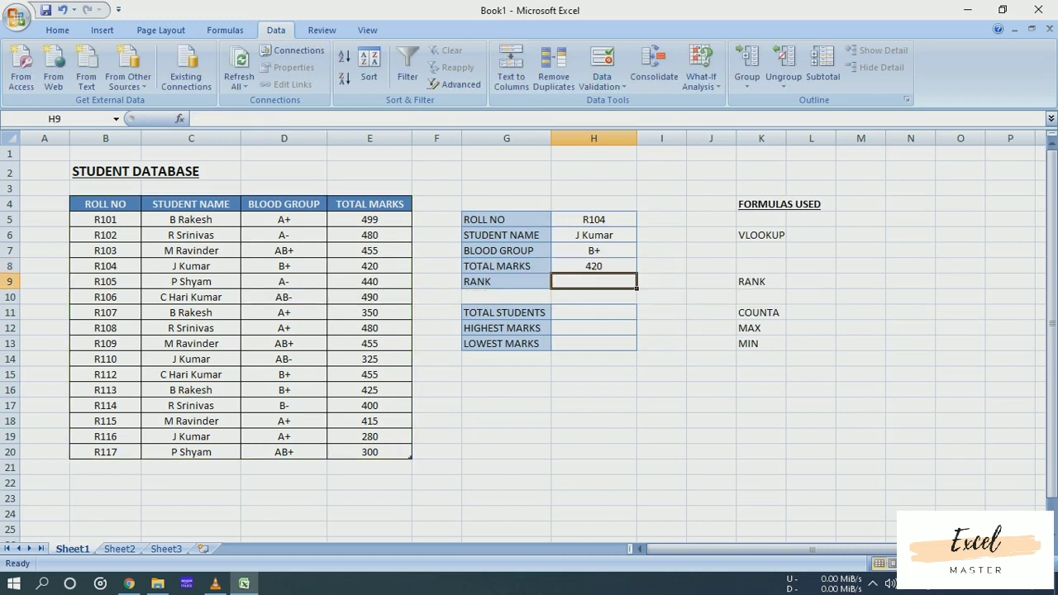
- Enter =RANK(H8,Table1[[#All],[TOTAL MARKS]]) in the rank cell H9
{"action": "type", "text": "=R"}
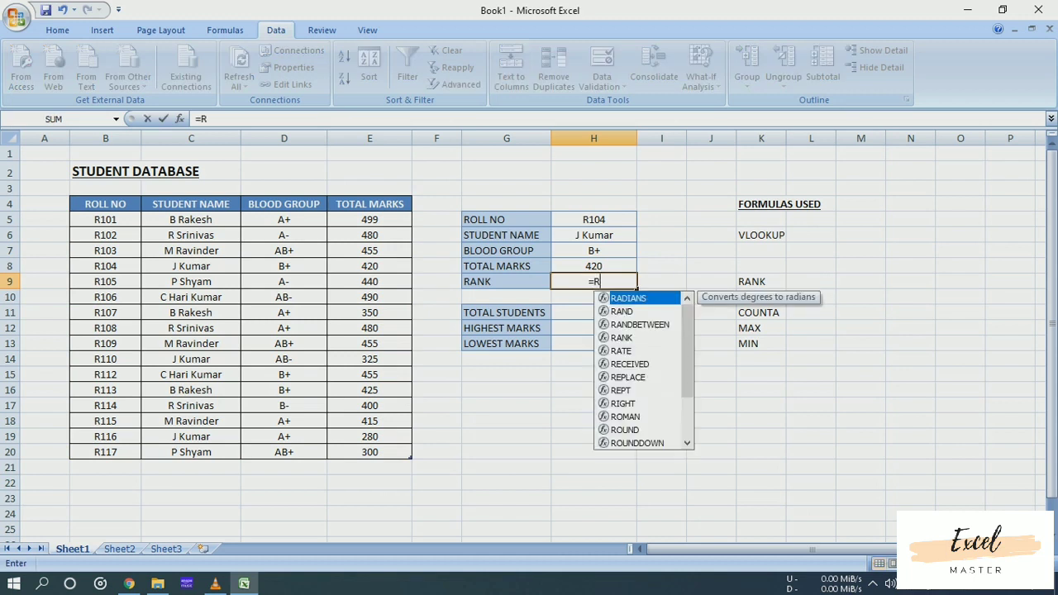
{"action": "type", "text": "ANK("}
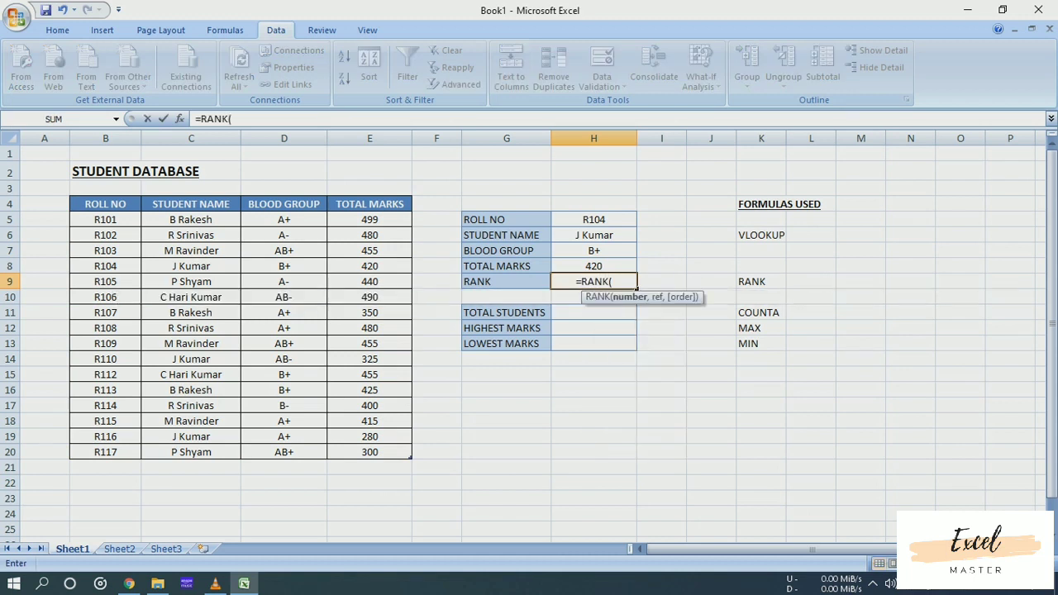
{"action": "key", "text": "Up"}
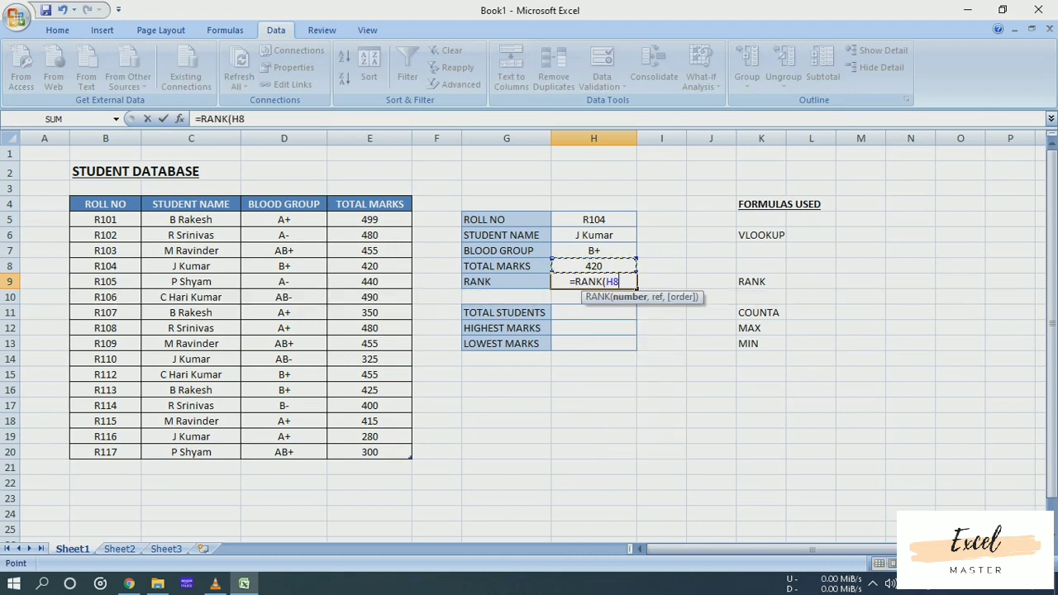
{"action": "type", "text": ","}
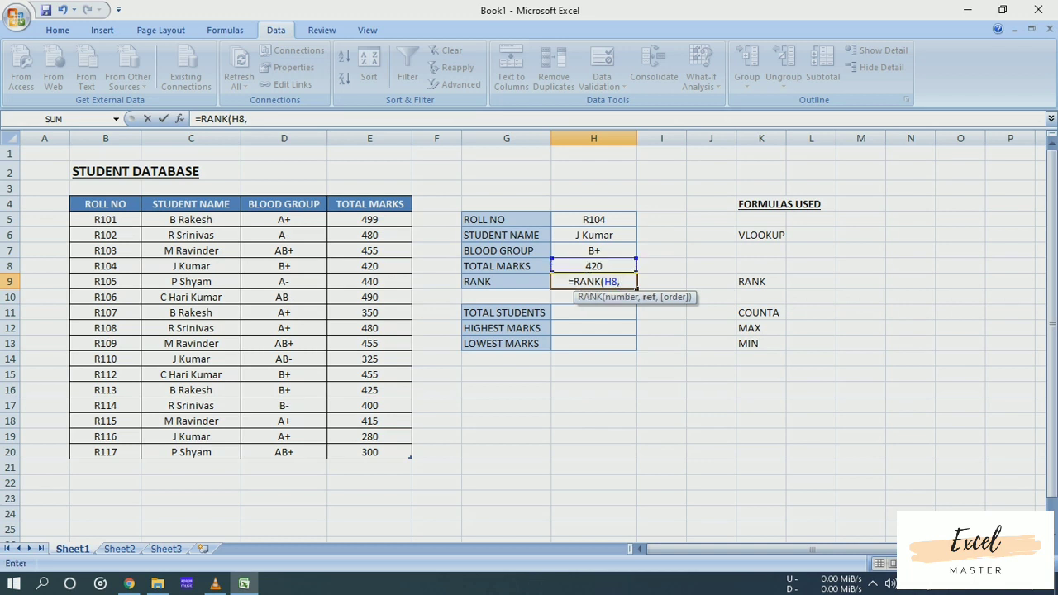
{"action": "left_click_drag", "start_coordinate": [369, 204], "coordinate": [380, 453]}
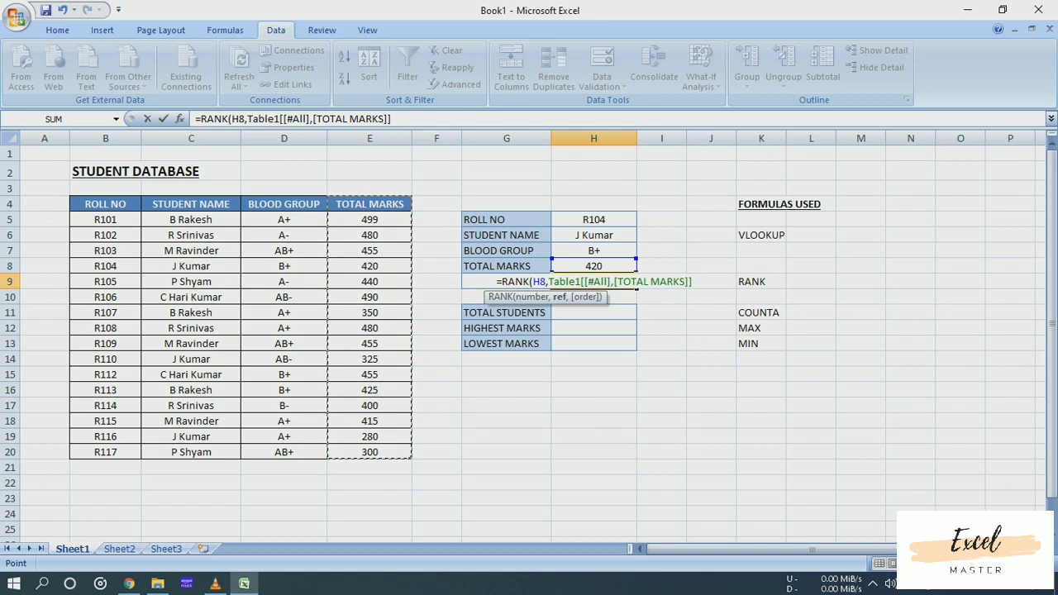
{"action": "type", "text": ")"}
{"action": "key", "text": "Return"}
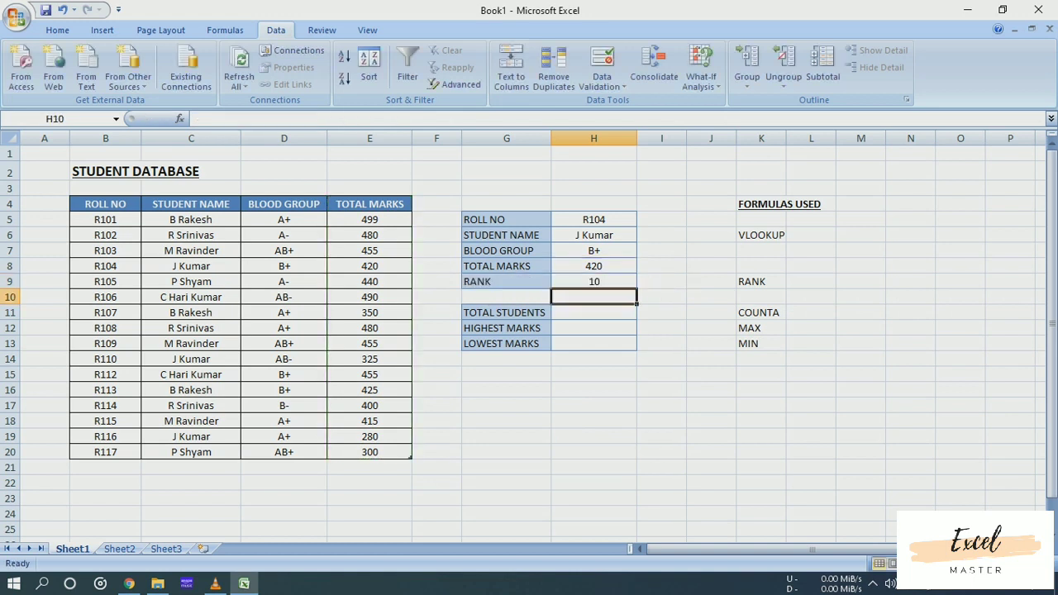
- Test the lookup and rank formulas by choosing roll numbers R108, R114 and R101 in H5
{"action": "key", "text": "Up"}
{"action": "left_click", "coordinate": [593, 220]}
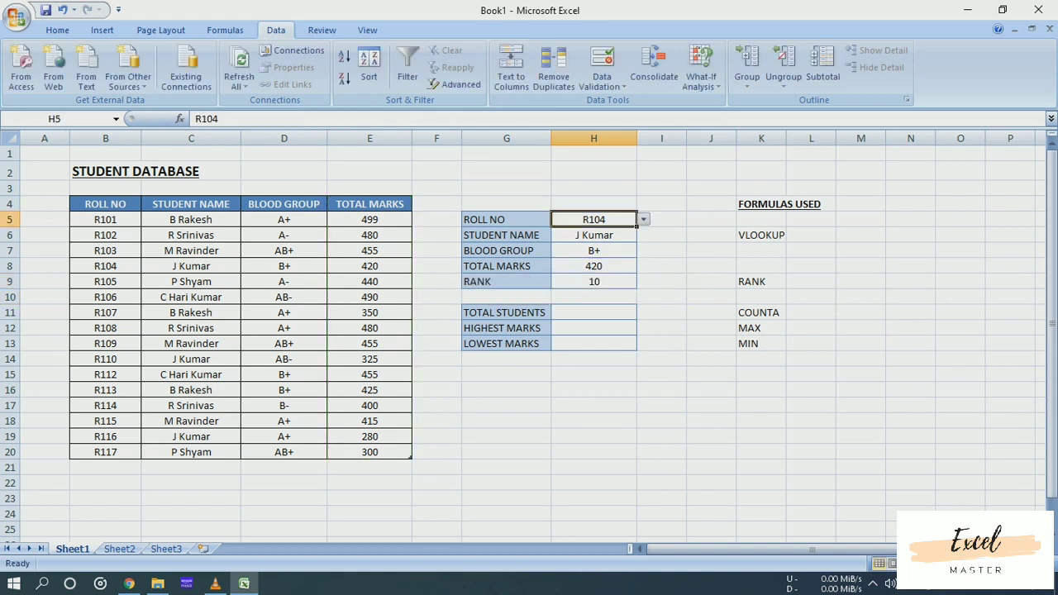
{"action": "left_click", "coordinate": [644, 220]}
{"action": "left_click", "coordinate": [593, 272]}
{"action": "left_click", "coordinate": [644, 220]}
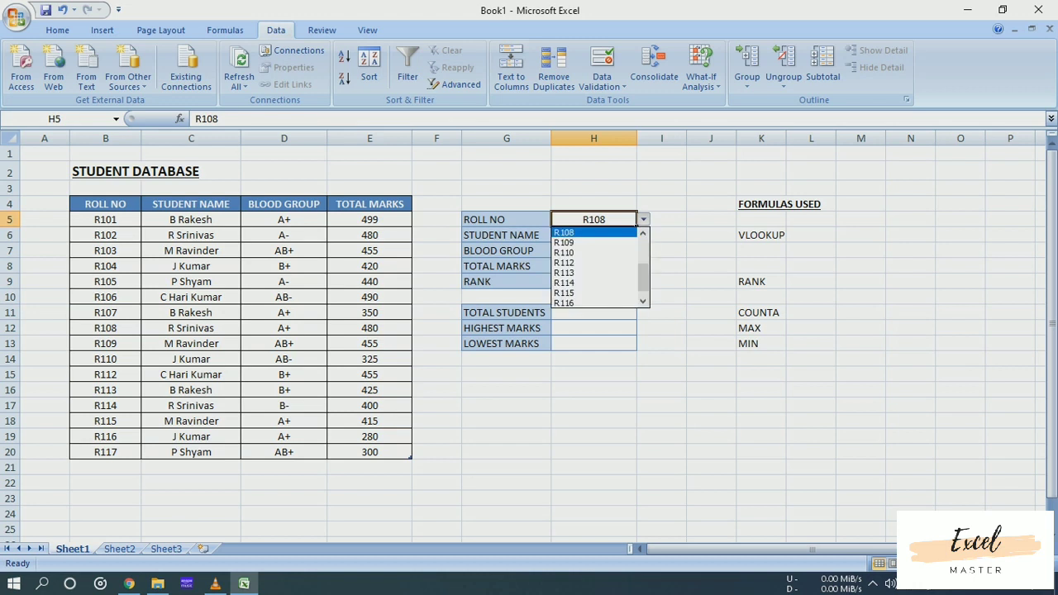
{"action": "left_click", "coordinate": [594, 282]}
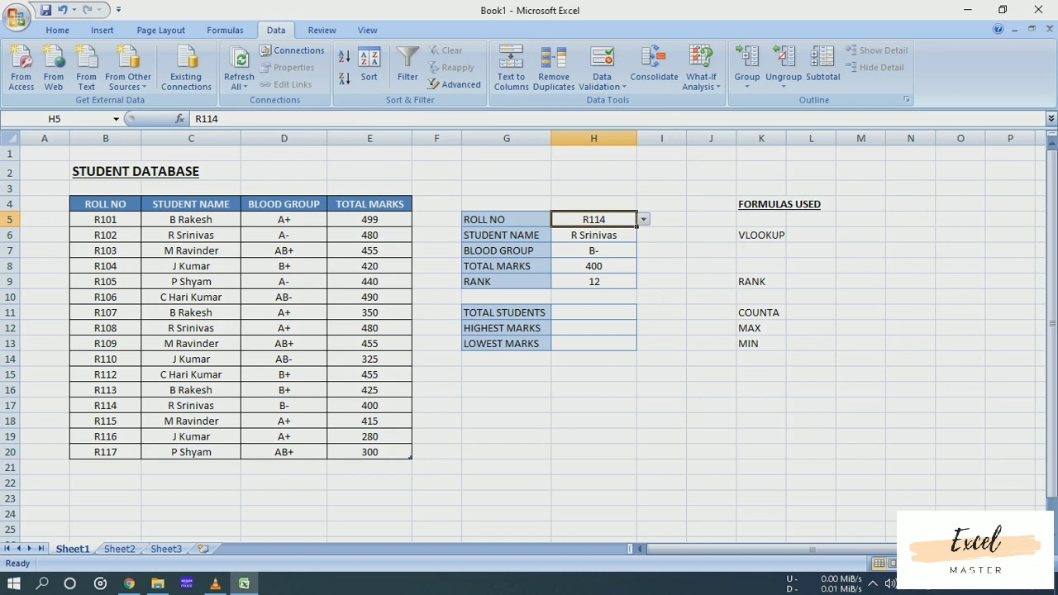
{"action": "left_click", "coordinate": [644, 220]}
{"action": "left_click_drag", "start_coordinate": [643, 282], "coordinate": [643, 251]}
{"action": "left_click", "coordinate": [565, 233]}
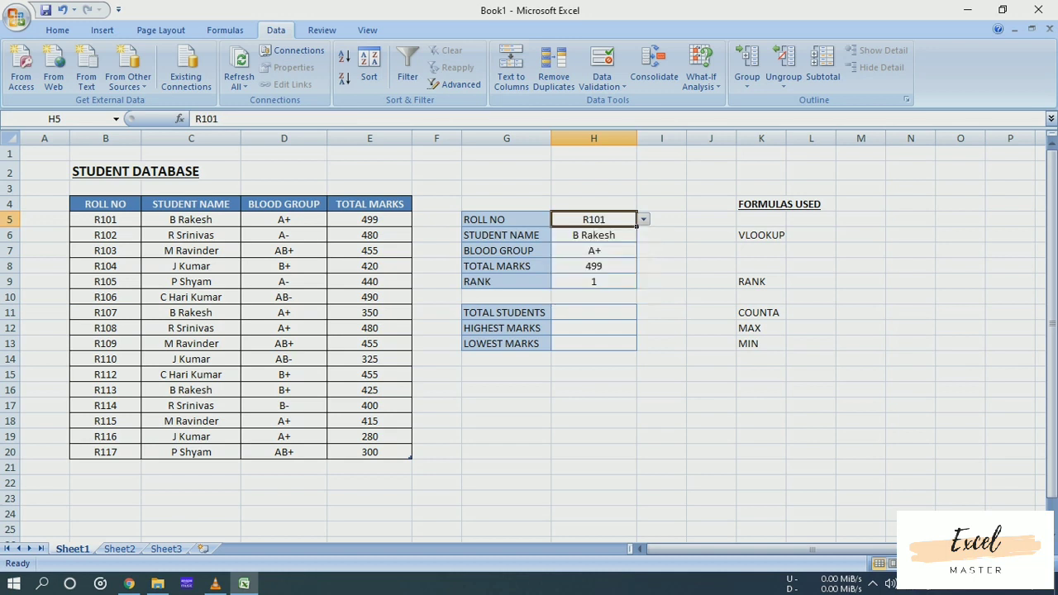
{"action": "left_click", "coordinate": [594, 282]}
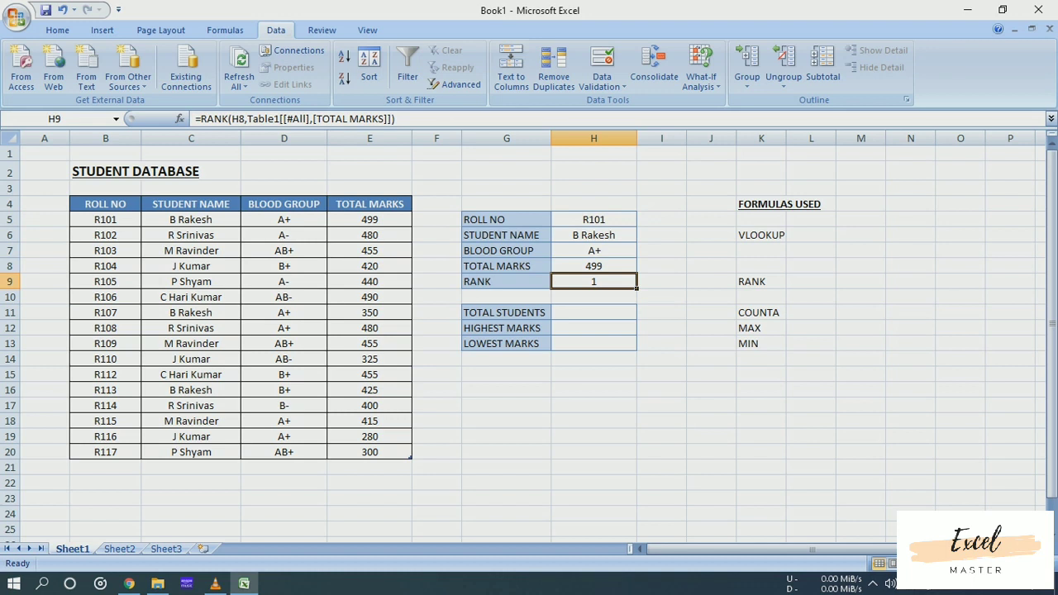
- Find the roll number with the lowest total marks in the table and set H5 to R116 to check its rank
{"action": "left_click", "coordinate": [369, 436]}
{"action": "left_click", "coordinate": [105, 436]}
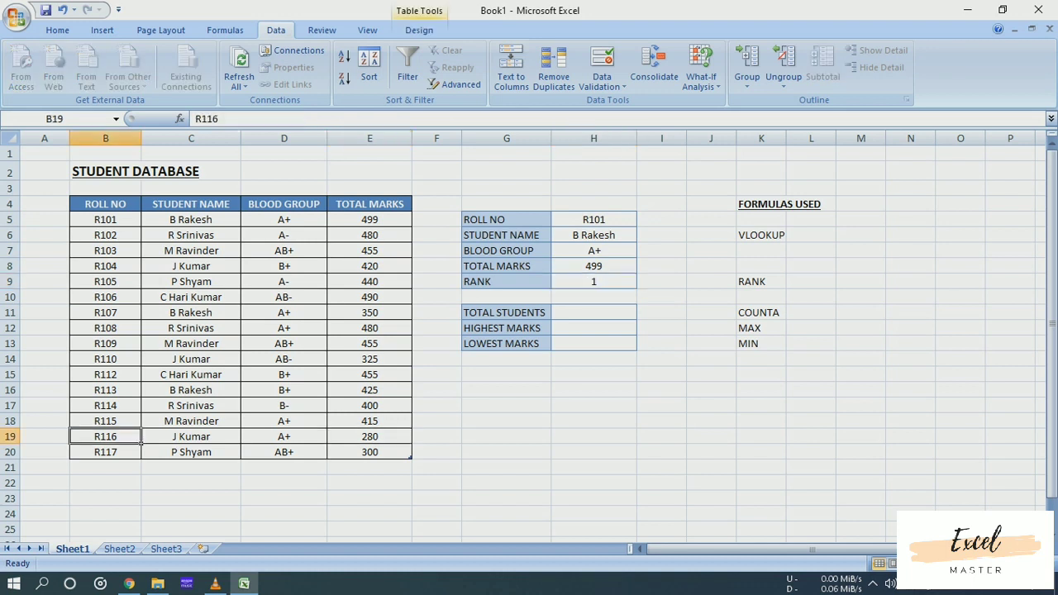
{"action": "left_click", "coordinate": [593, 219]}
{"action": "left_click", "coordinate": [643, 220]}
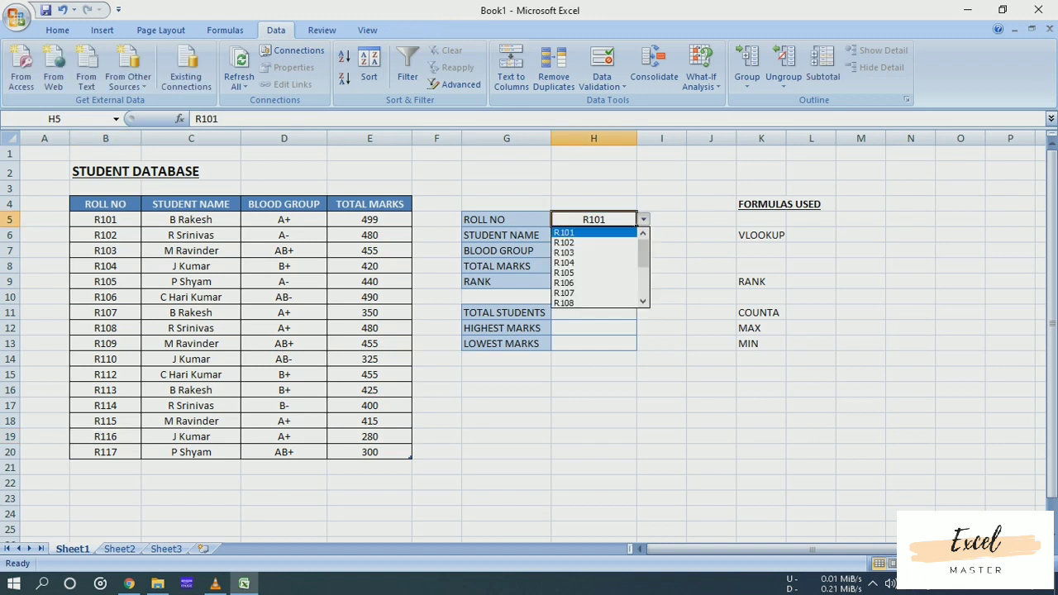
{"action": "left_click_drag", "start_coordinate": [643, 251], "coordinate": [643, 279]}
{"action": "left_click", "coordinate": [578, 292]}
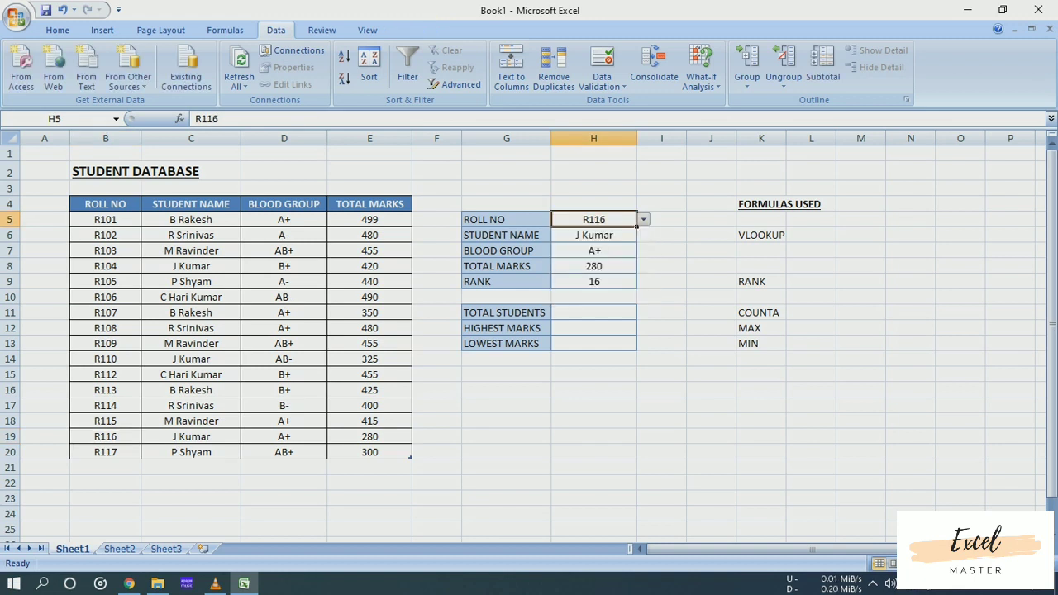
- Enter =COUNTA(Table1[TOTAL MARKS]) in the total students cell H11
{"action": "left_click", "coordinate": [594, 313]}
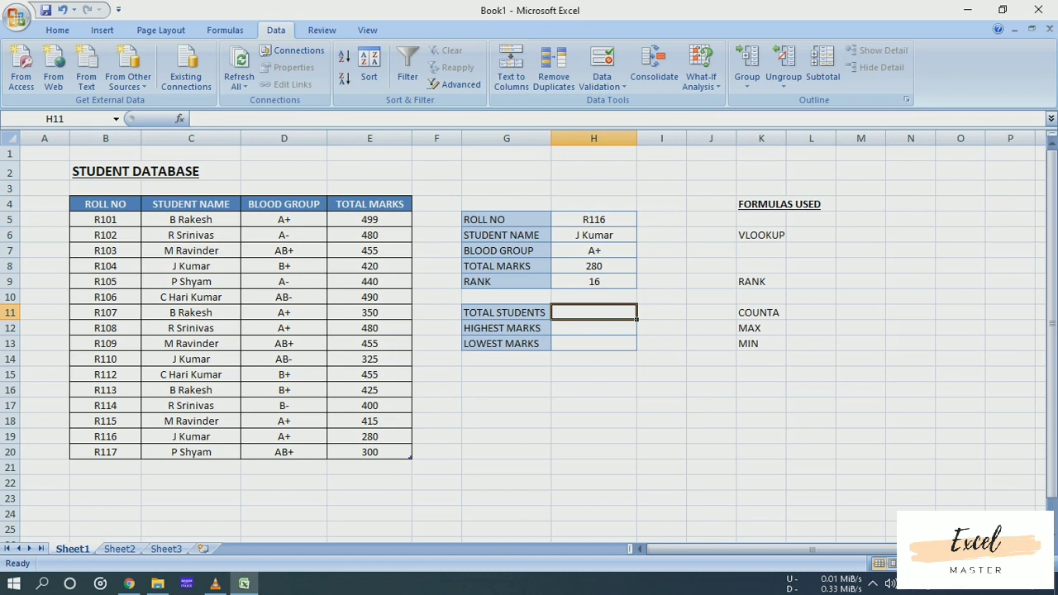
{"action": "type", "text": "=COUNT"}
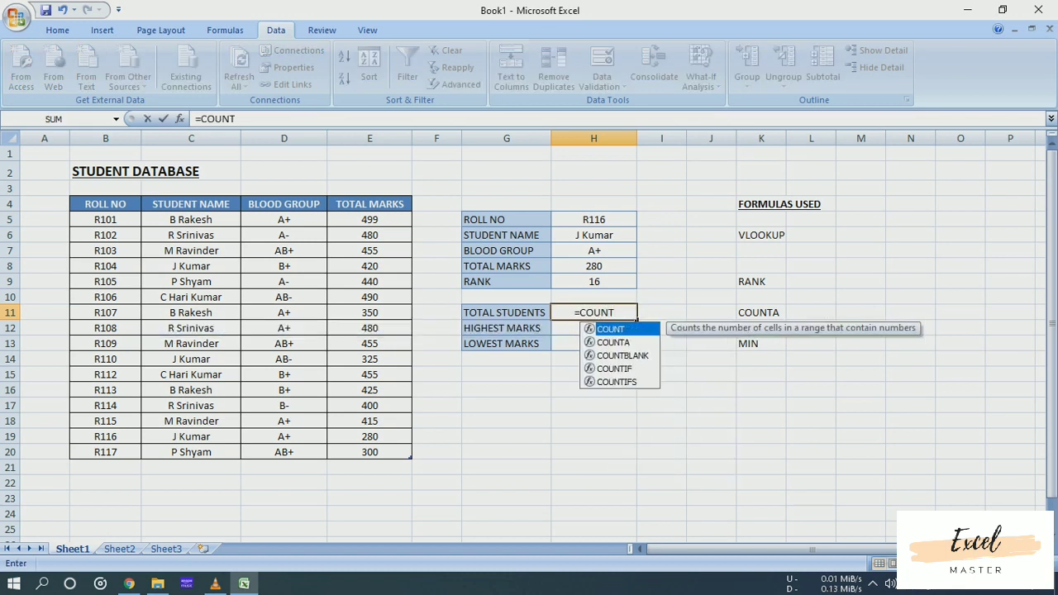
{"action": "type", "text": "A("}
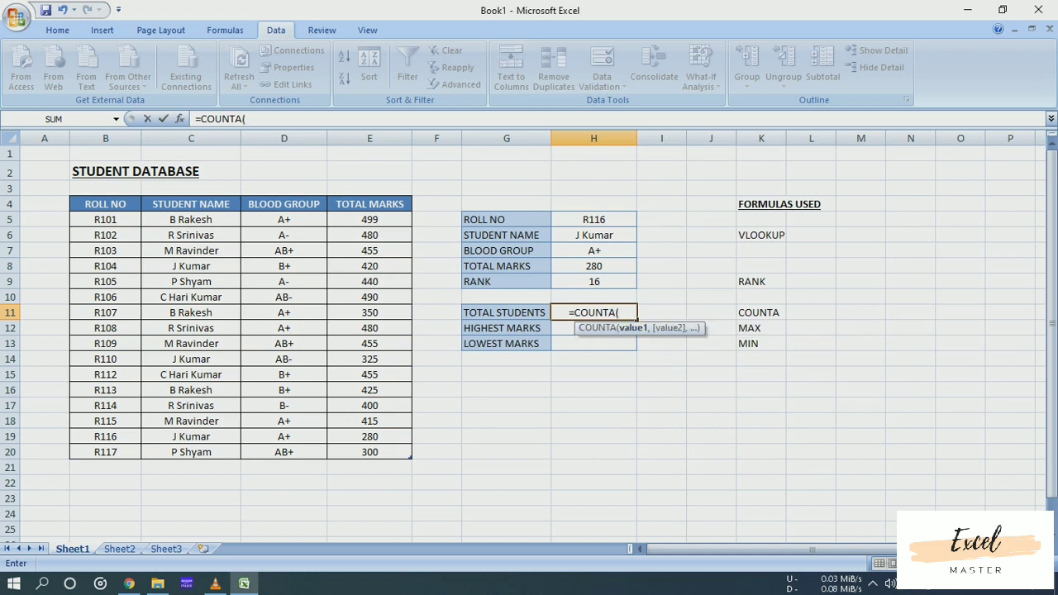
{"action": "left_click_drag", "start_coordinate": [369, 219], "coordinate": [370, 452]}
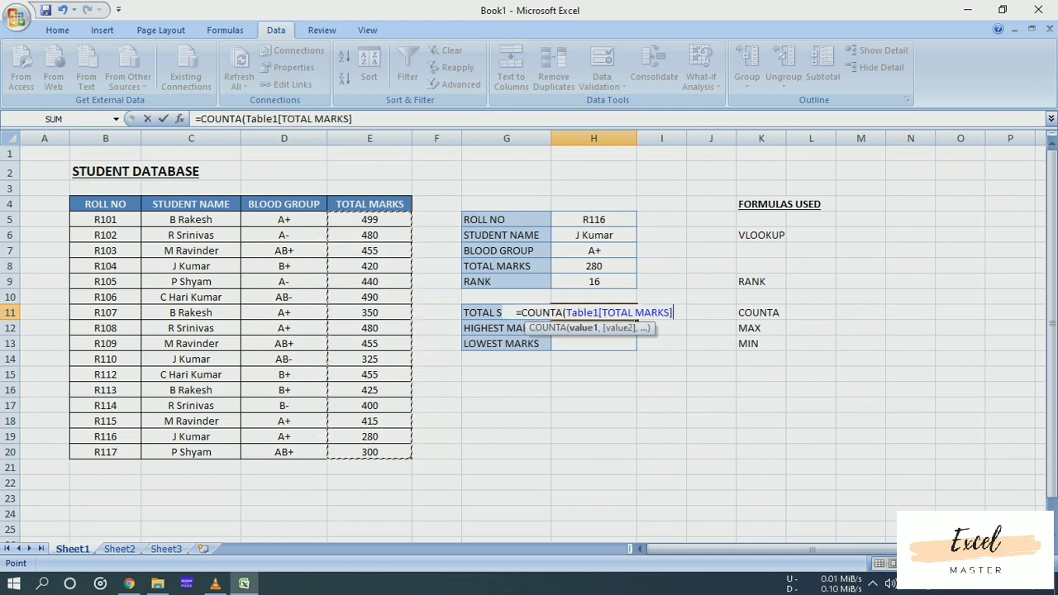
{"action": "type", "text": ")"}
{"action": "key", "text": "Return"}
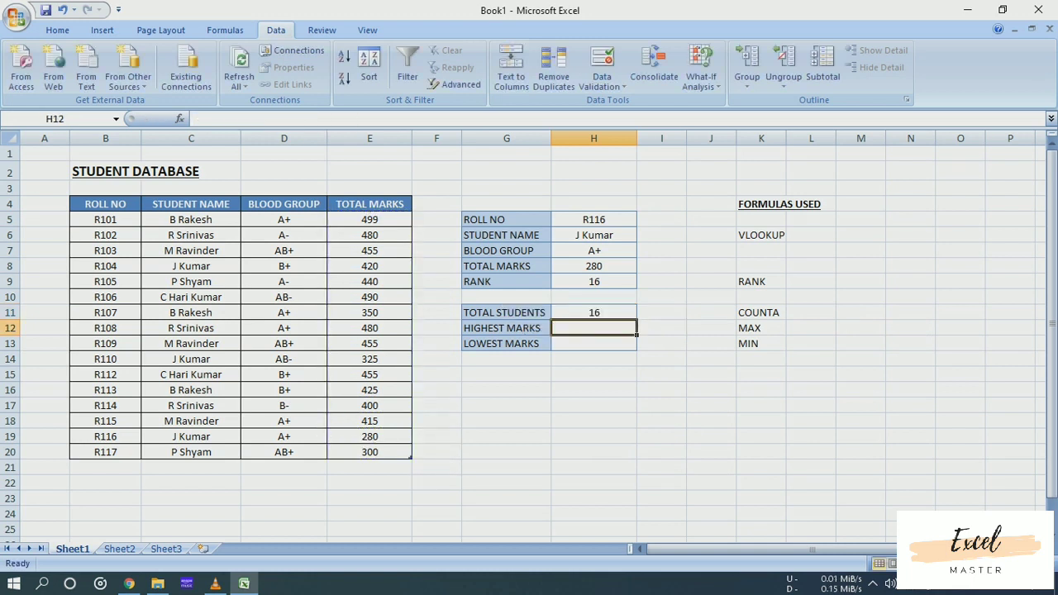
- Review the TOTAL MARKS values in E5:E20 and enter =MAX(Table1[TOTAL MARKS]) in the highest marks cell H12
{"action": "left_click_drag", "start_coordinate": [369, 219], "coordinate": [370, 467]}
{"action": "left_click", "coordinate": [369, 328]}
{"action": "left_click_drag", "start_coordinate": [370, 219], "coordinate": [369, 452]}
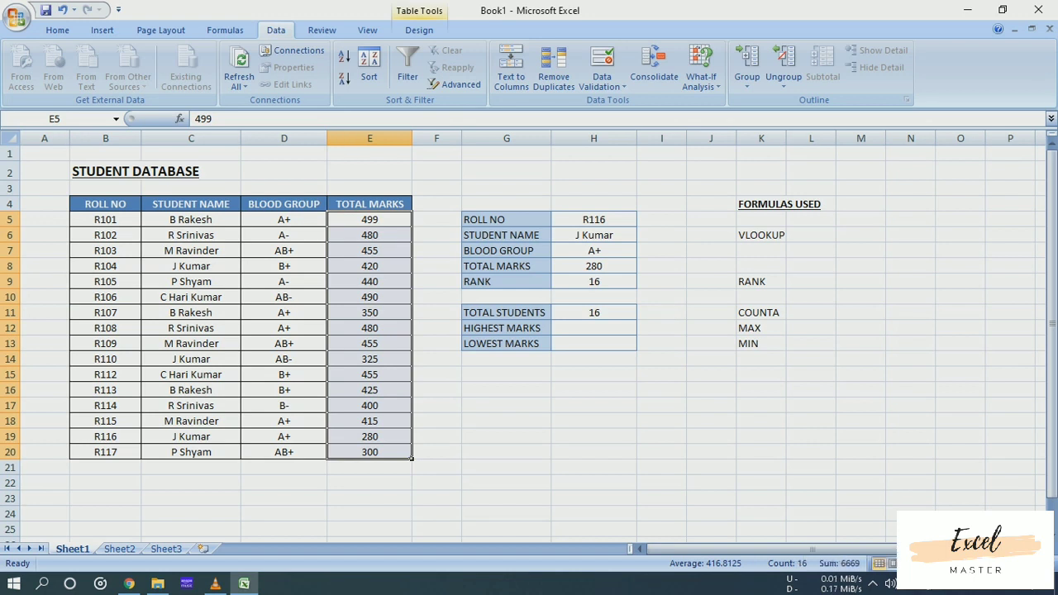
{"action": "left_click", "coordinate": [593, 328]}
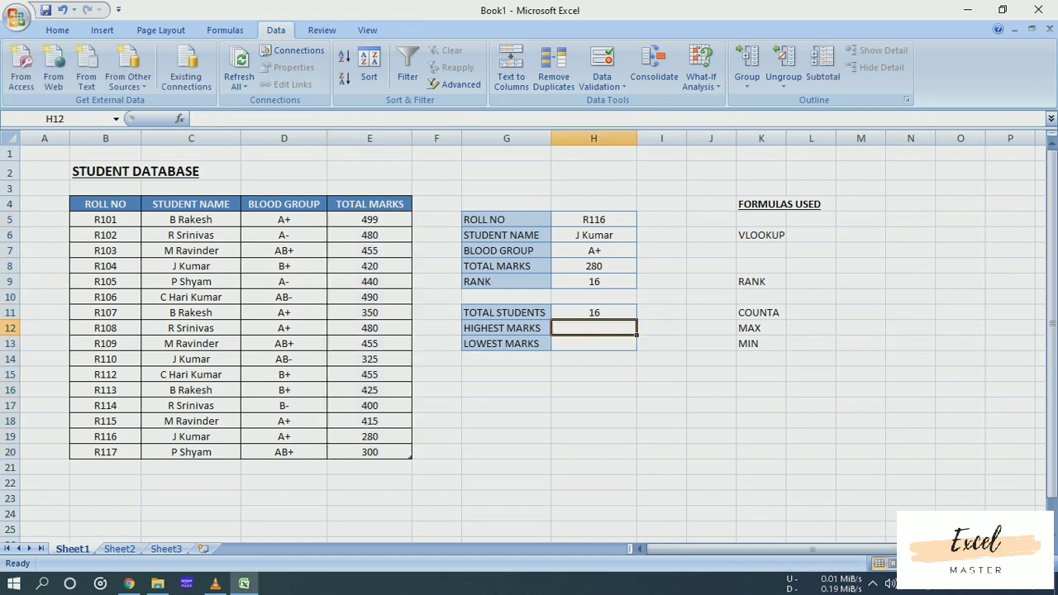
{"action": "type", "text": "=MA"}
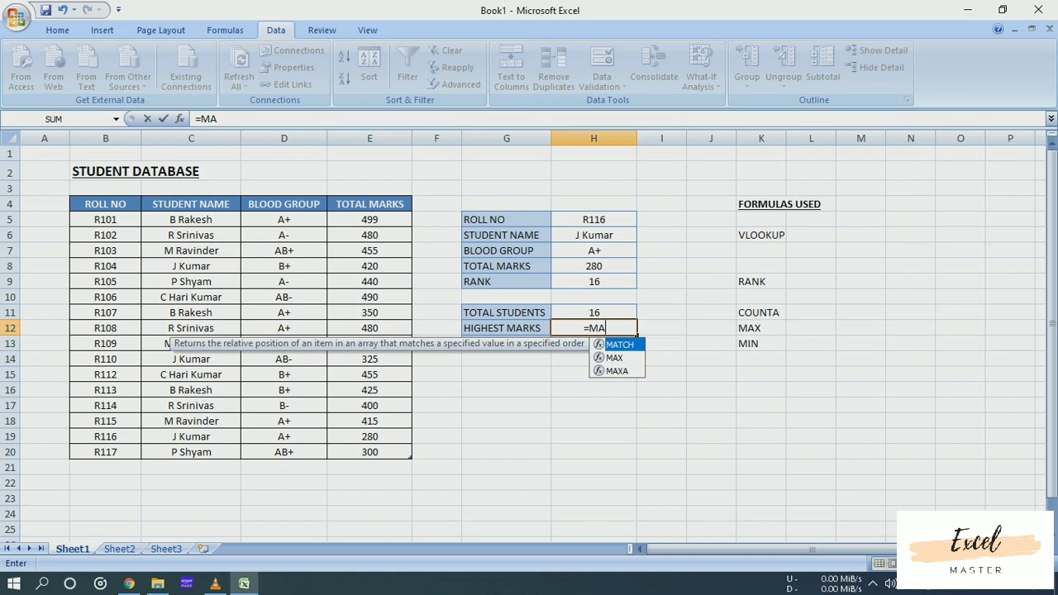
{"action": "type", "text": "X("}
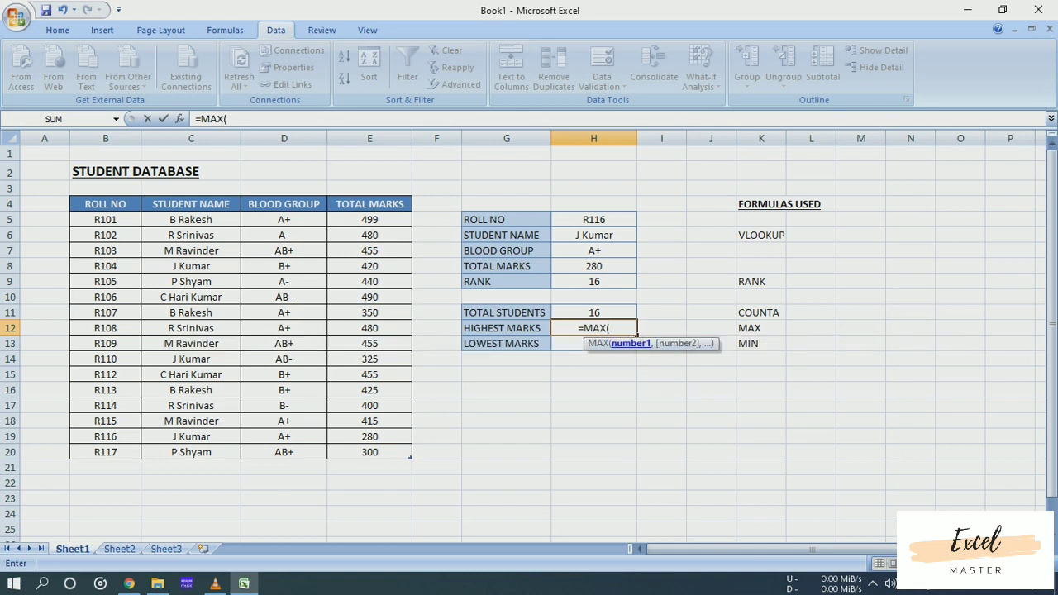
{"action": "left_click_drag", "start_coordinate": [369, 219], "coordinate": [388, 455]}
{"action": "type", "text": ")"}
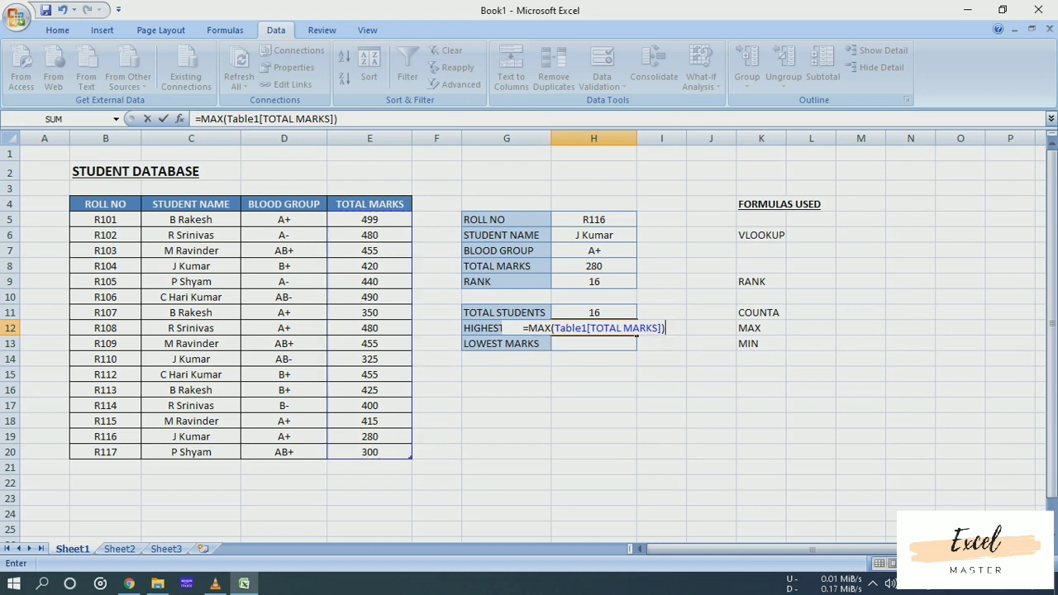
{"action": "key", "text": "Return"}
{"action": "key", "text": "Up"}
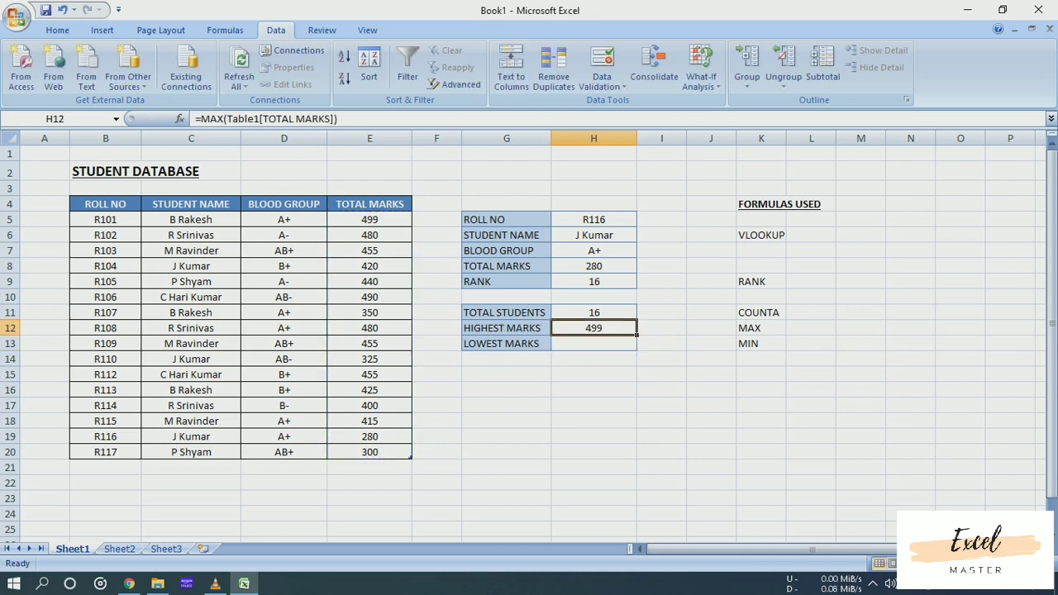
- Enter =MIN(Table1[TOTAL MARKS]) in the lowest marks cell H13 and check it against the lowest mark in the table
{"action": "left_click", "coordinate": [593, 343]}
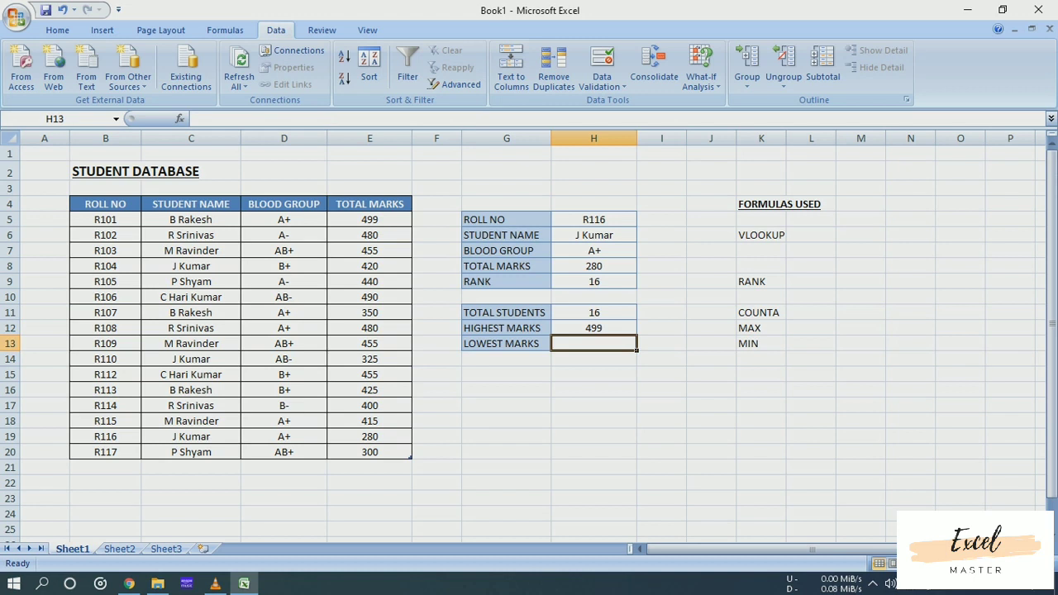
{"action": "type", "text": "=M"}
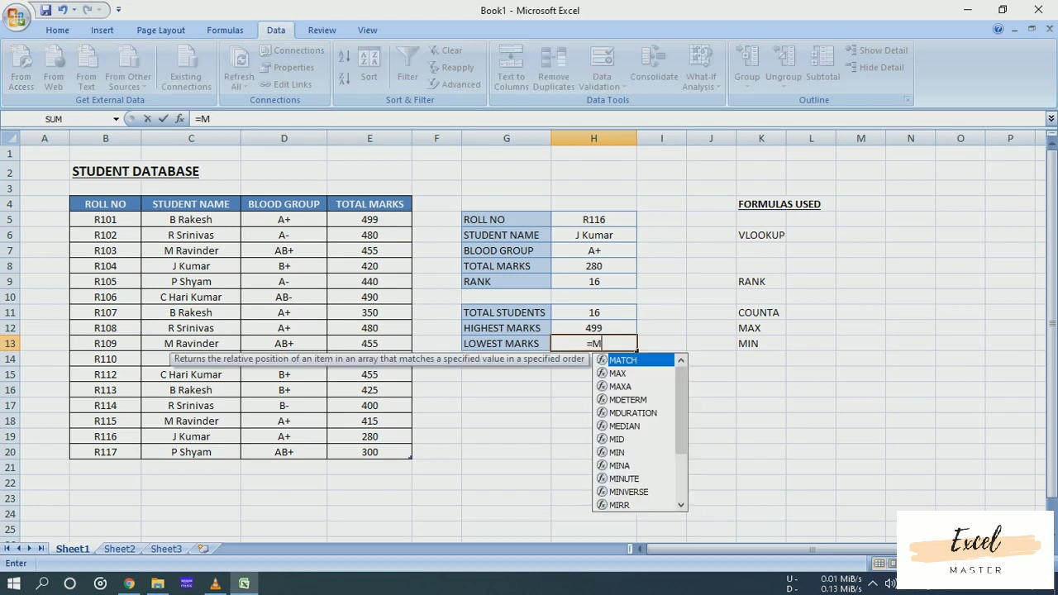
{"action": "type", "text": "IN("}
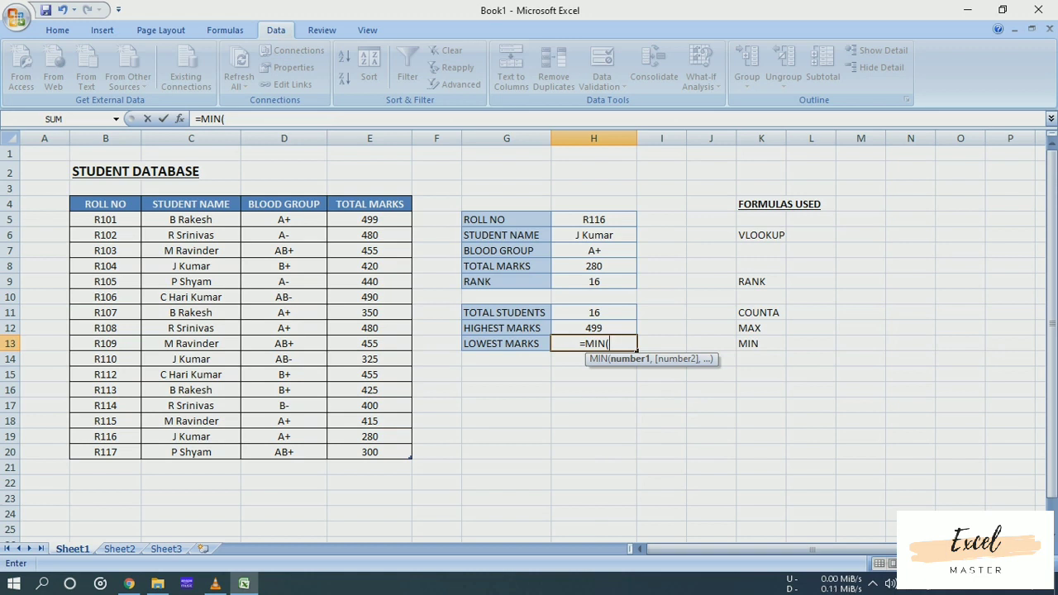
{"action": "left_click_drag", "start_coordinate": [370, 219], "coordinate": [417, 464]}
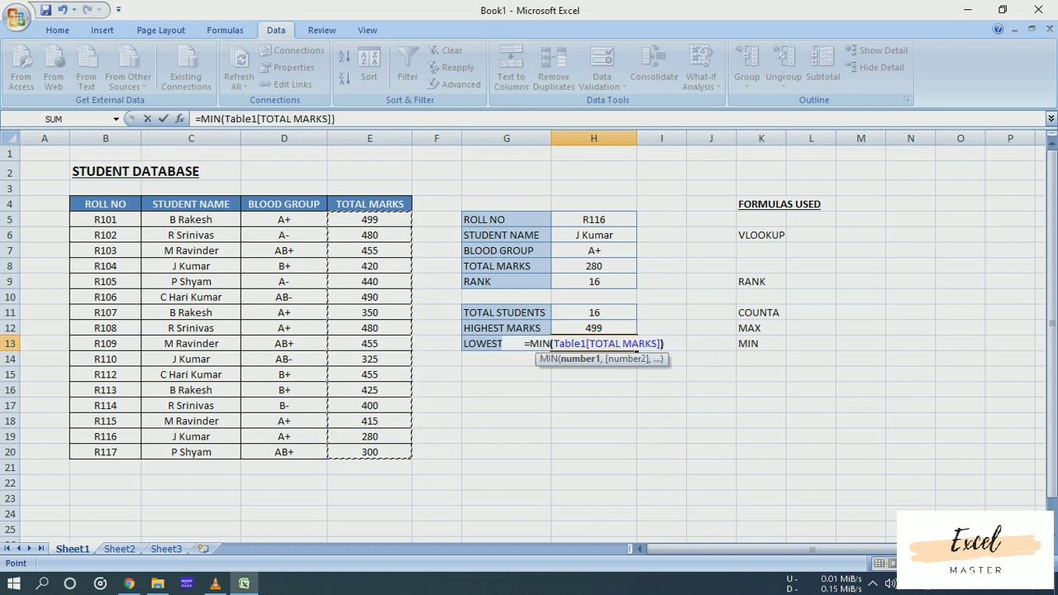
{"action": "key", "text": "Return"}
{"action": "key", "text": "Up"}
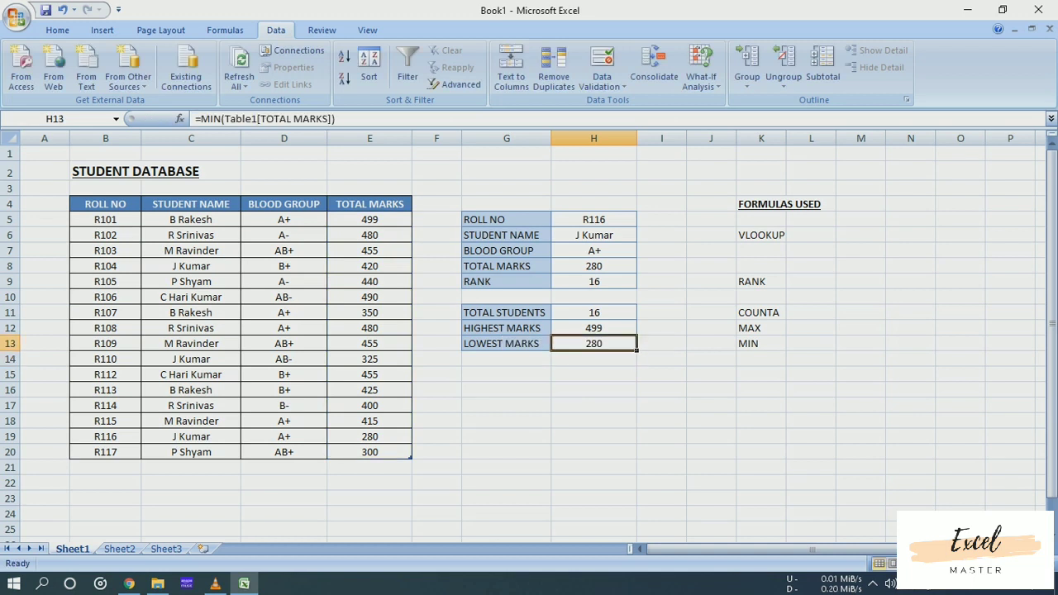
{"action": "left_click", "coordinate": [369, 436]}
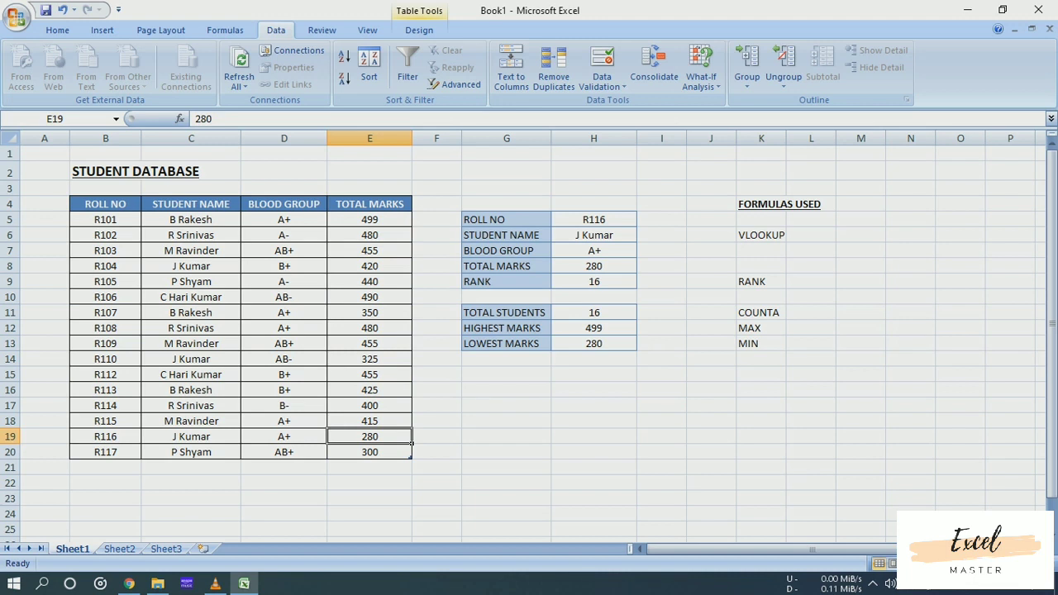
{"action": "left_click", "coordinate": [593, 406]}
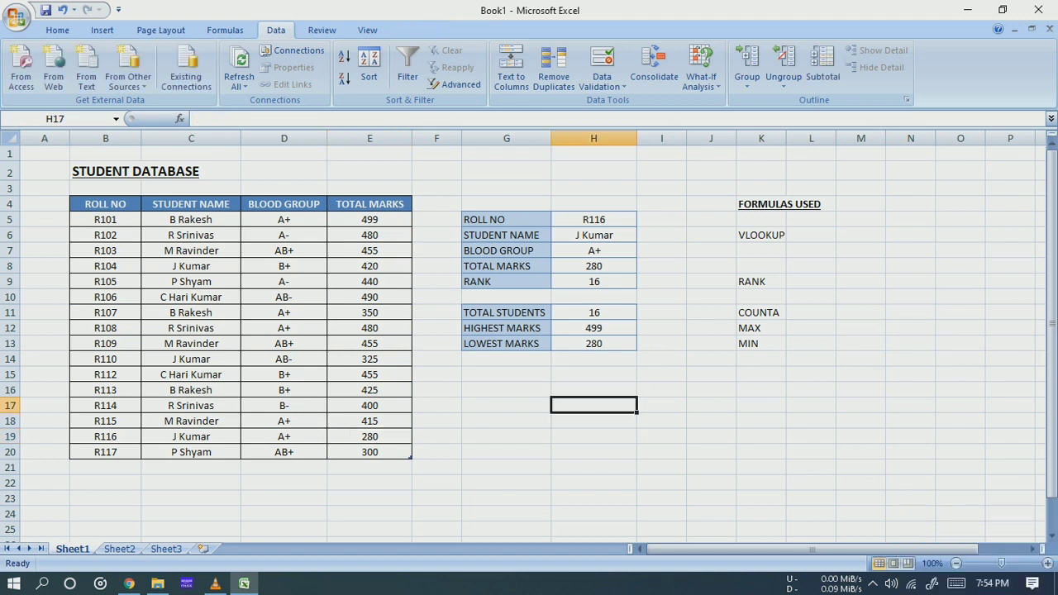
{"action": "left_click", "coordinate": [593, 436]}
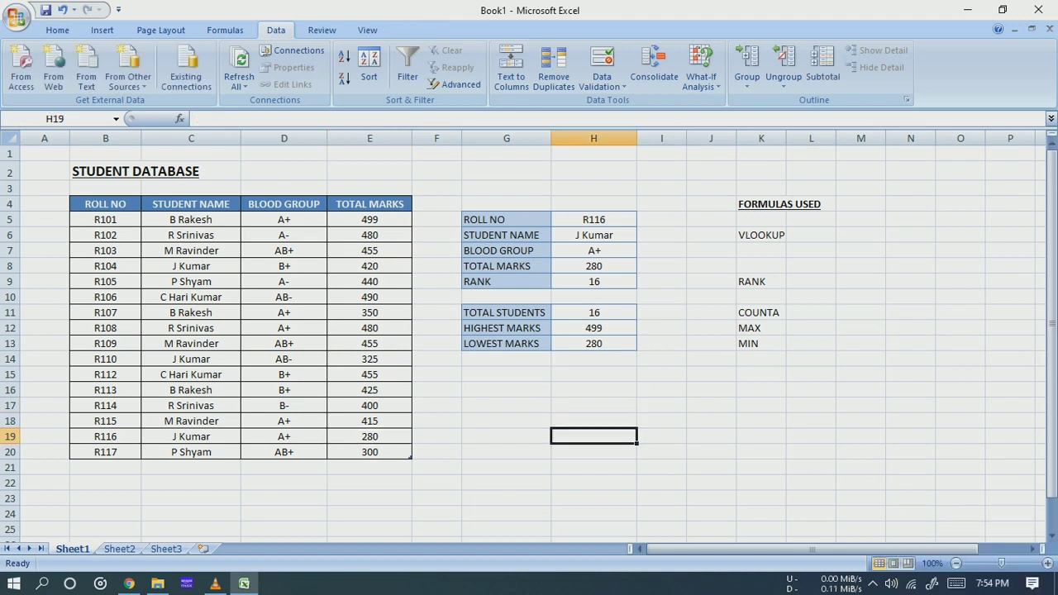